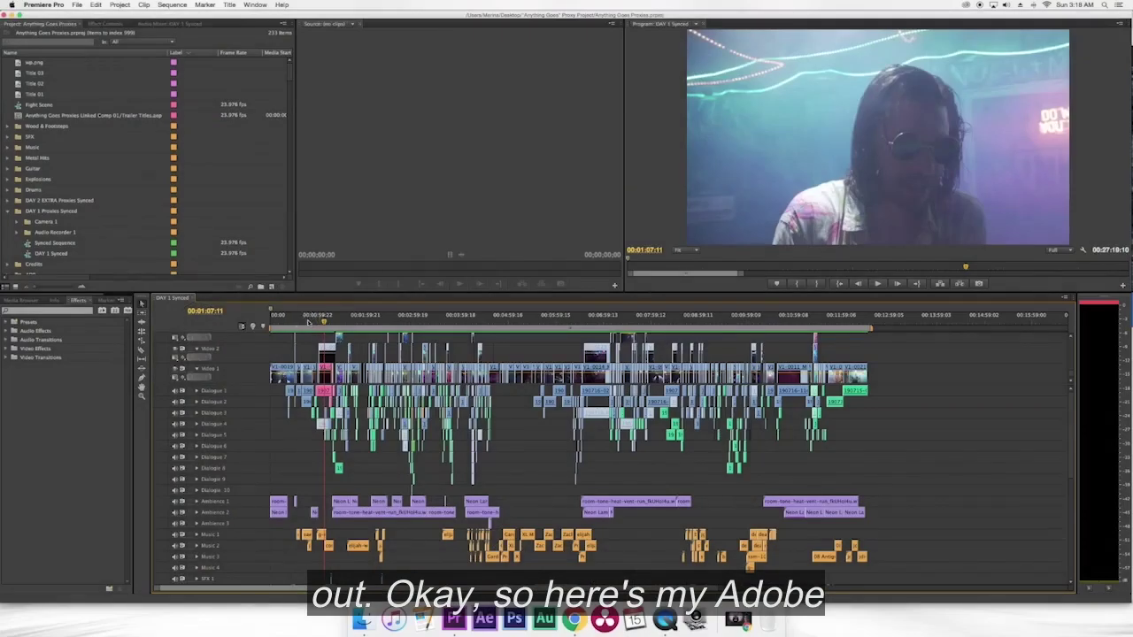
- Review the DAY 1 Synced sequence by playing and scrubbing from its start through the band performance scenes
{"action": "key", "text": "space"}
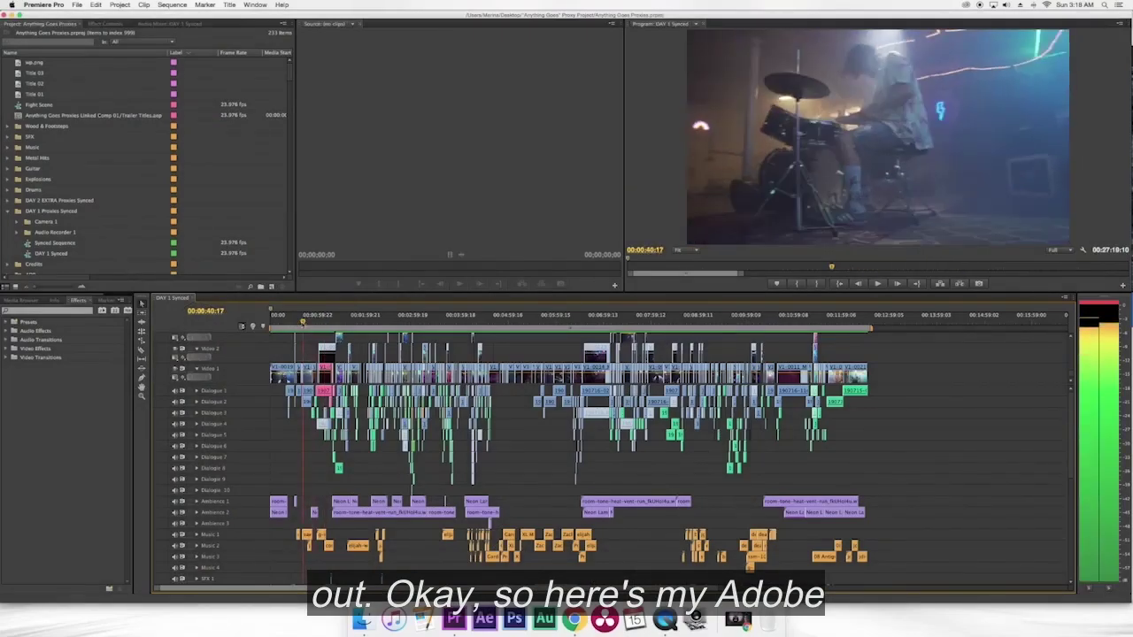
{"action": "left_click", "coordinate": [272, 320]}
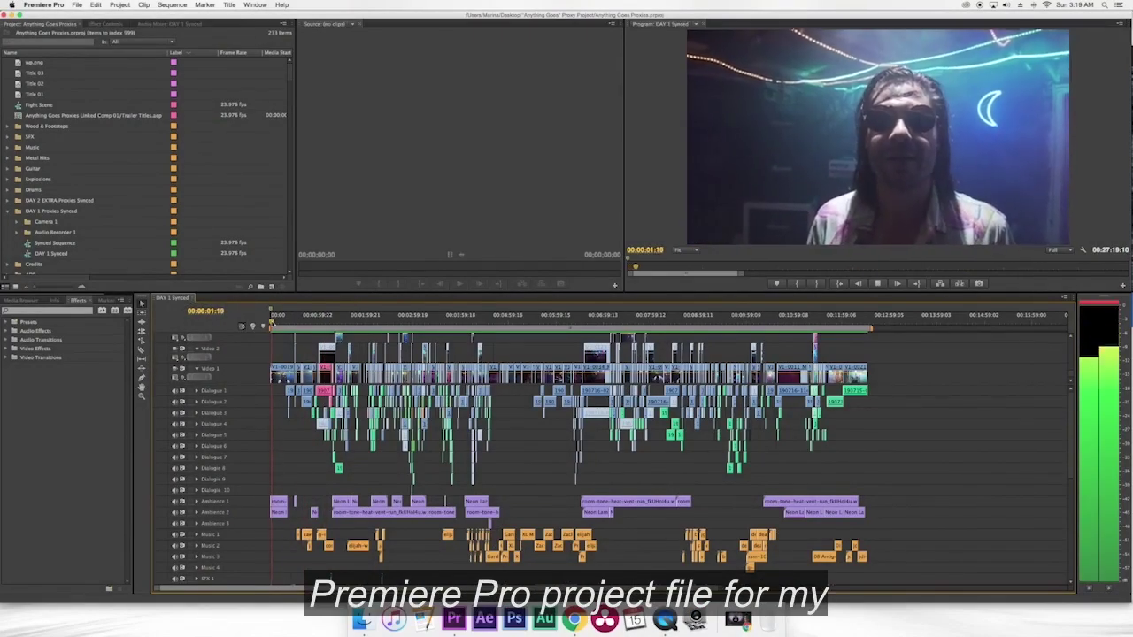
{"action": "left_click_drag", "start_coordinate": [273, 322], "coordinate": [288, 324]}
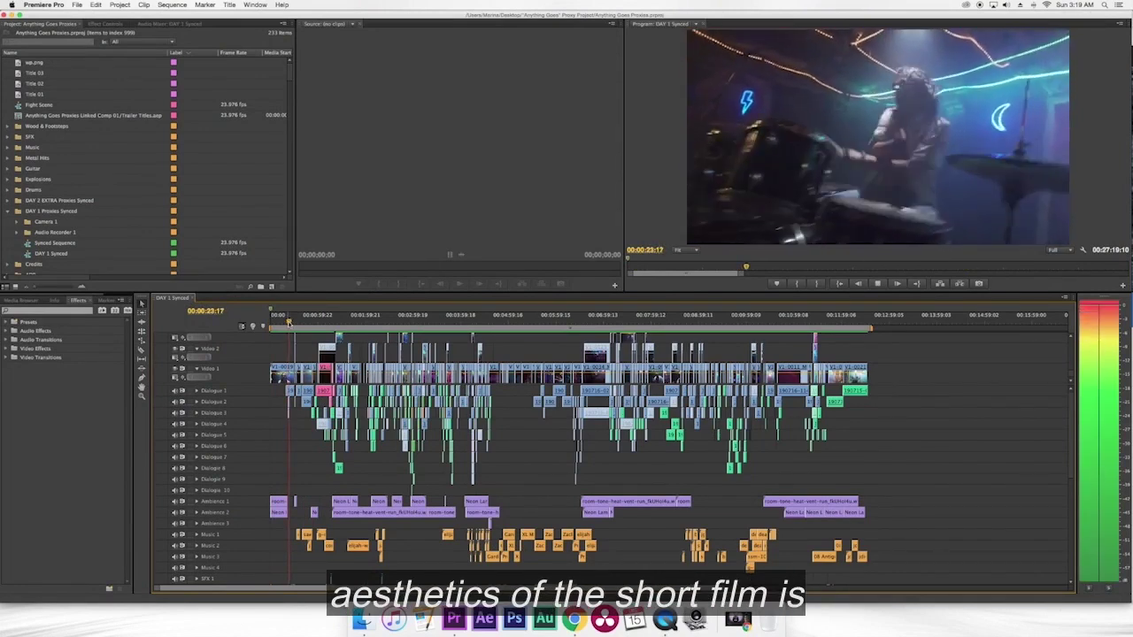
{"action": "left_click_drag", "start_coordinate": [288, 324], "coordinate": [292, 323]}
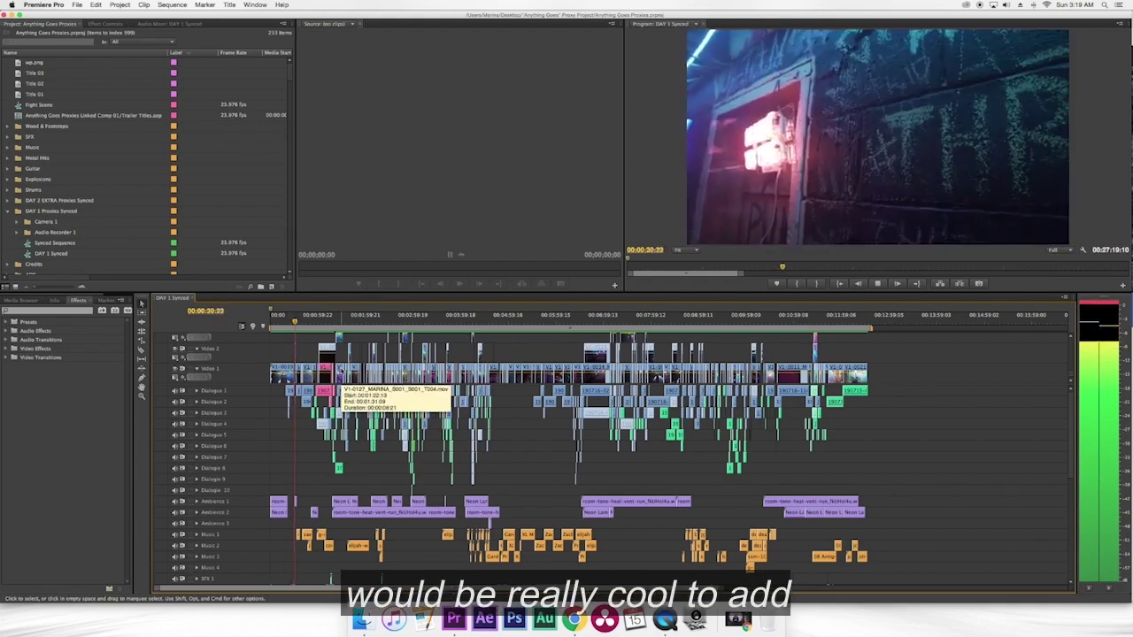
{"action": "left_click", "coordinate": [301, 320]}
{"action": "left_click_drag", "start_coordinate": [302, 320], "coordinate": [309, 323]}
{"action": "key", "text": "space"}
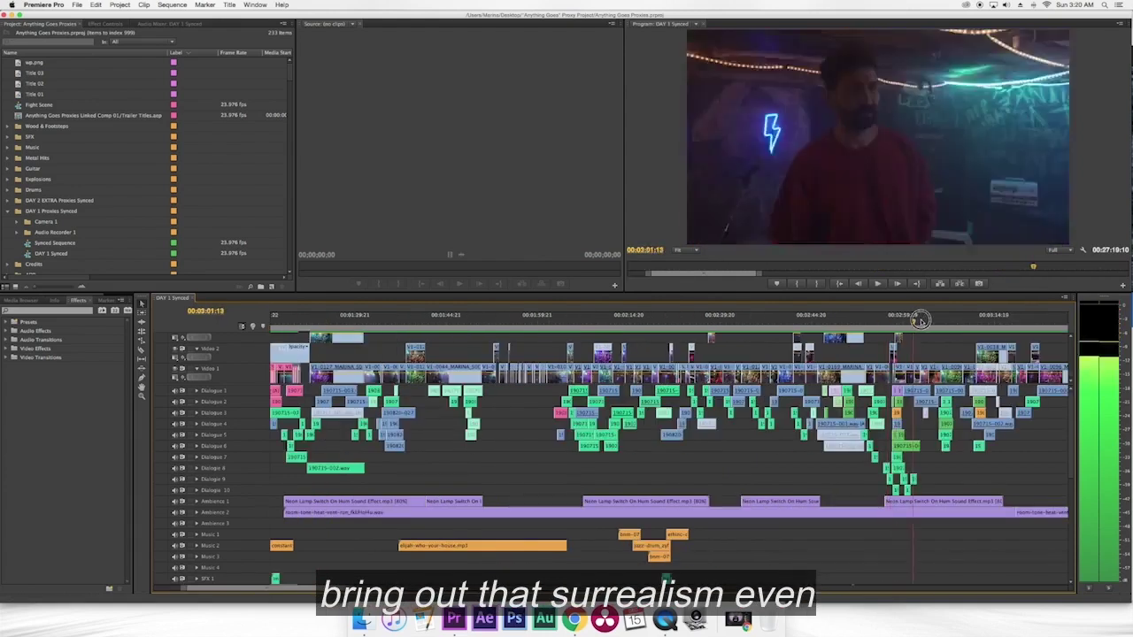
{"action": "left_click_drag", "start_coordinate": [912, 321], "coordinate": [1014, 321]}
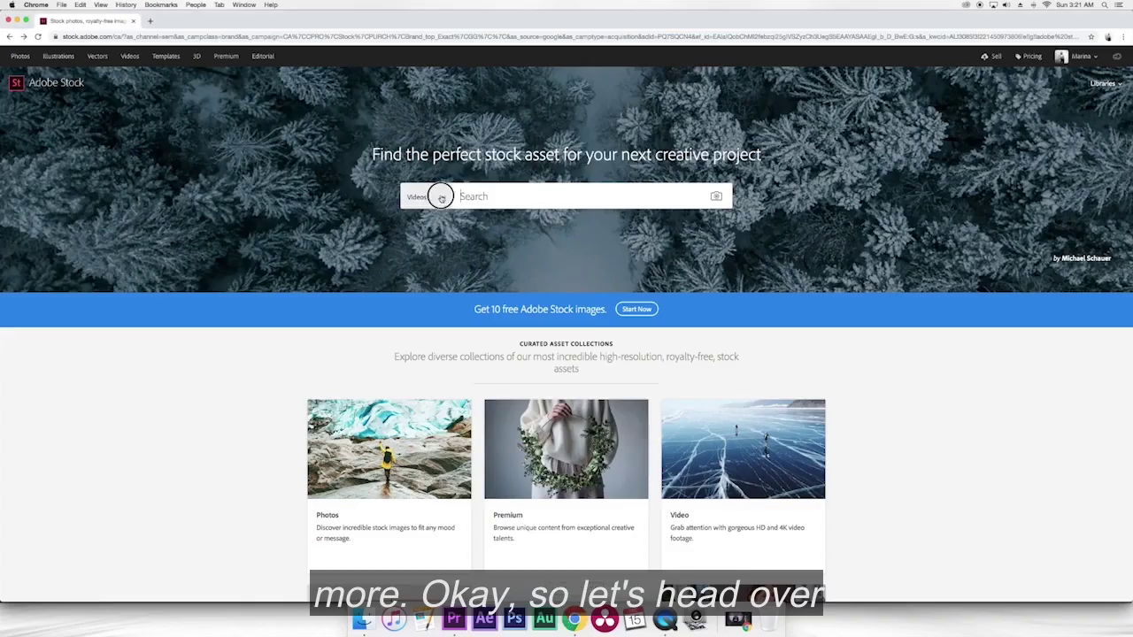
- Switch to the Adobe Stock site in Chrome, open the curated Video collection and search for "neon"
{"action": "scroll", "coordinate": [567, 354], "scroll_direction": "down", "scroll_amount": 15}
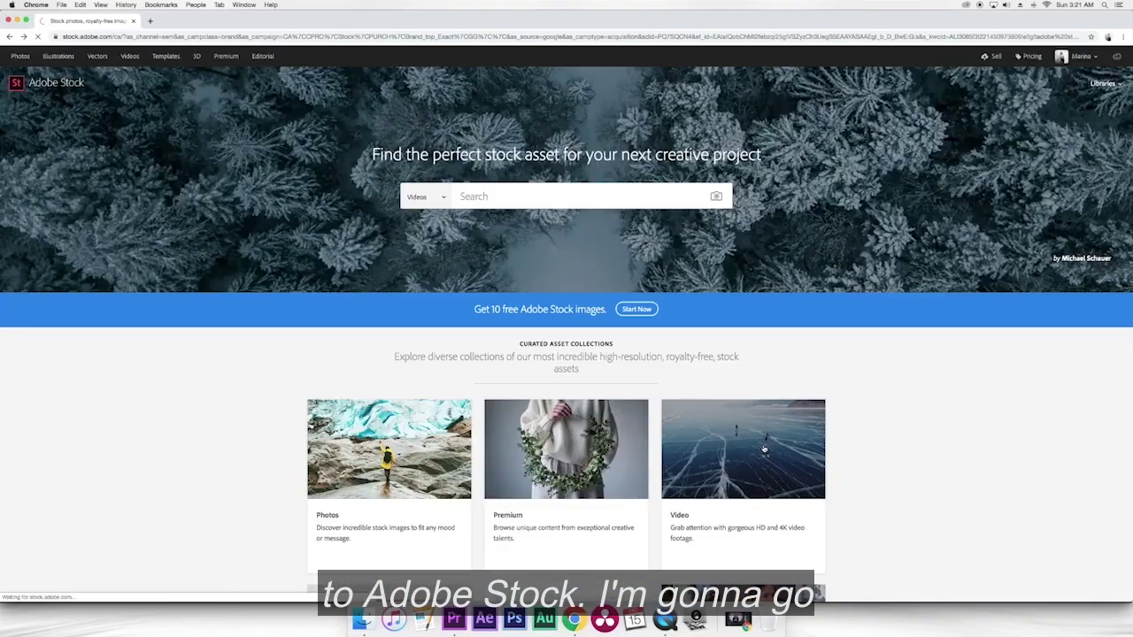
{"action": "left_click", "coordinate": [748, 429]}
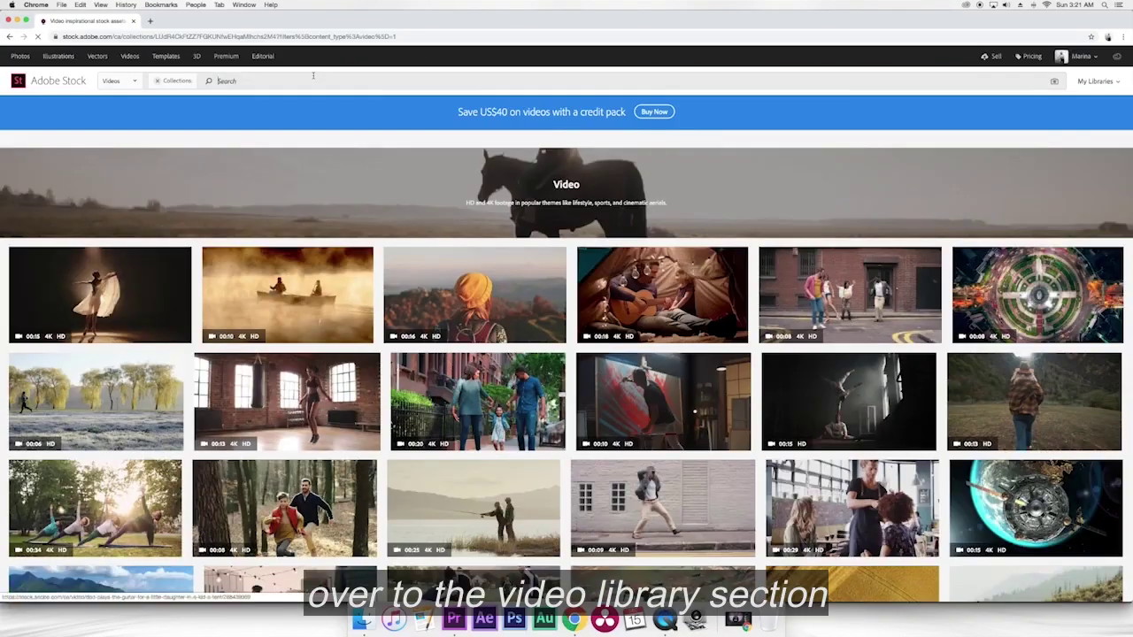
{"action": "type", "text": "neon"}
{"action": "key", "text": "Return"}
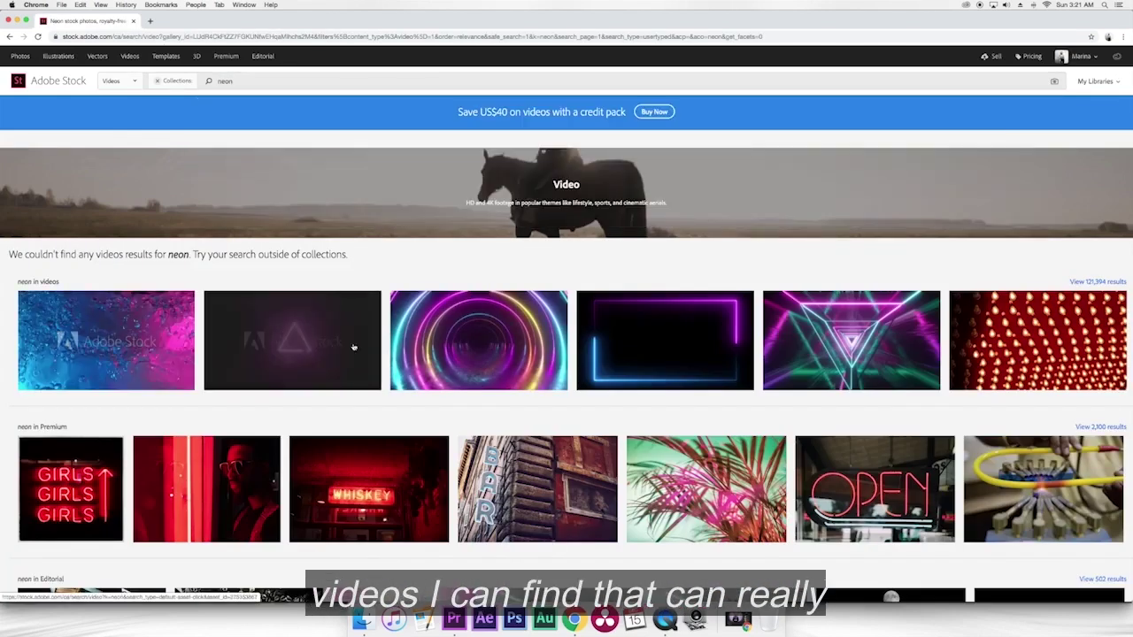
- Browse the neon video results and preview the ring tunnel, triangle tunnel, foggy rock and purple corridor clips
{"action": "left_click", "coordinate": [495, 353]}
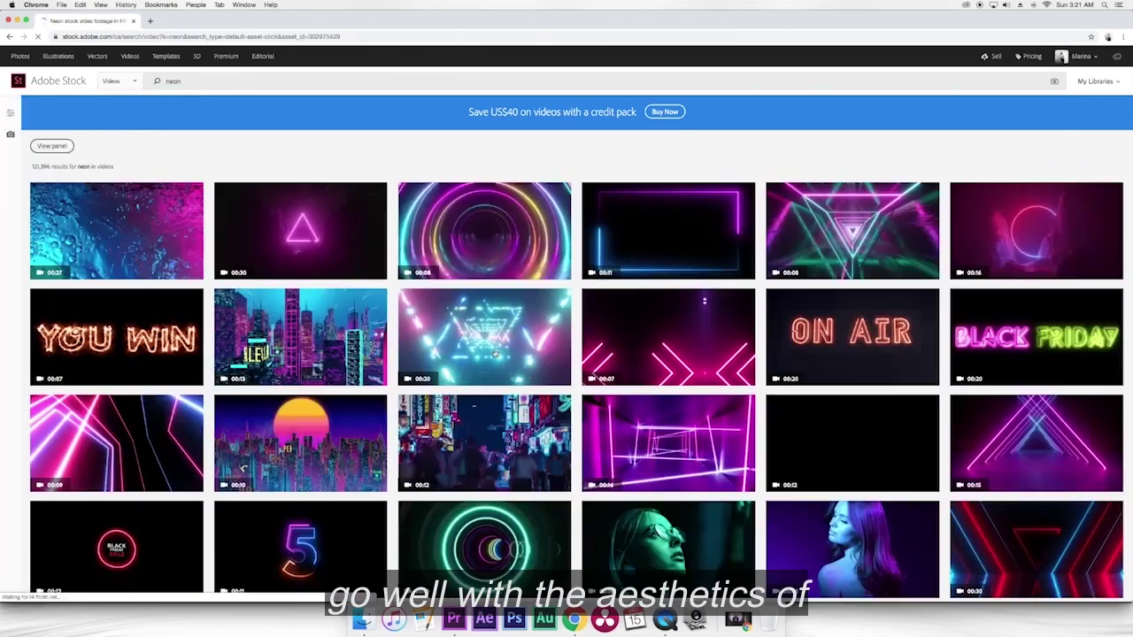
{"action": "scroll", "coordinate": [312, 443], "scroll_direction": "down", "scroll_amount": 1}
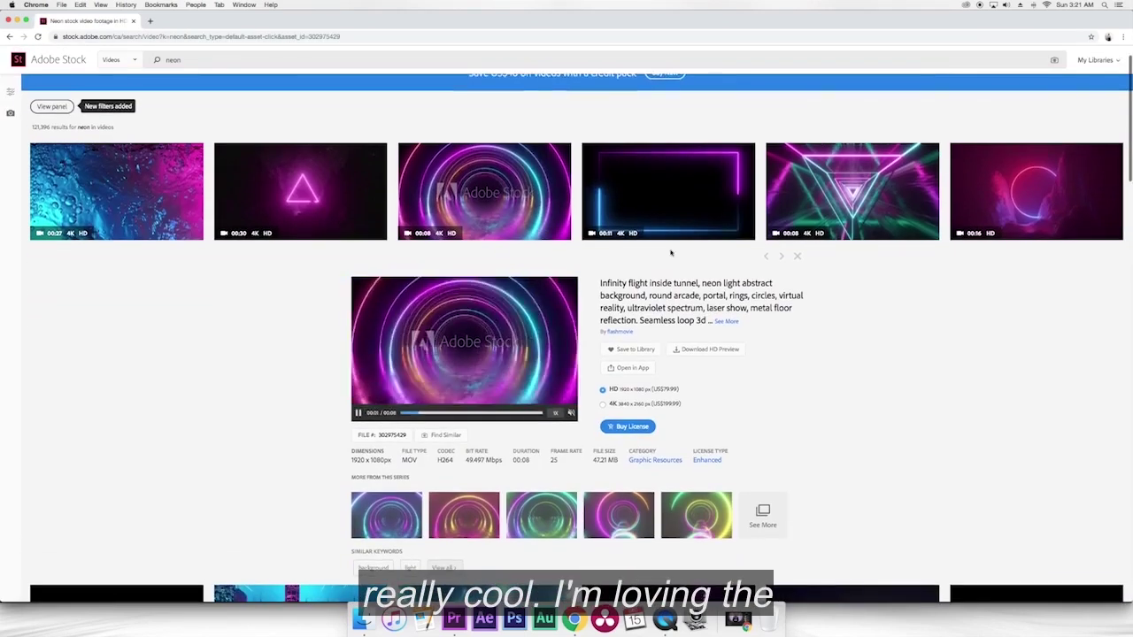
{"action": "left_click", "coordinate": [858, 202]}
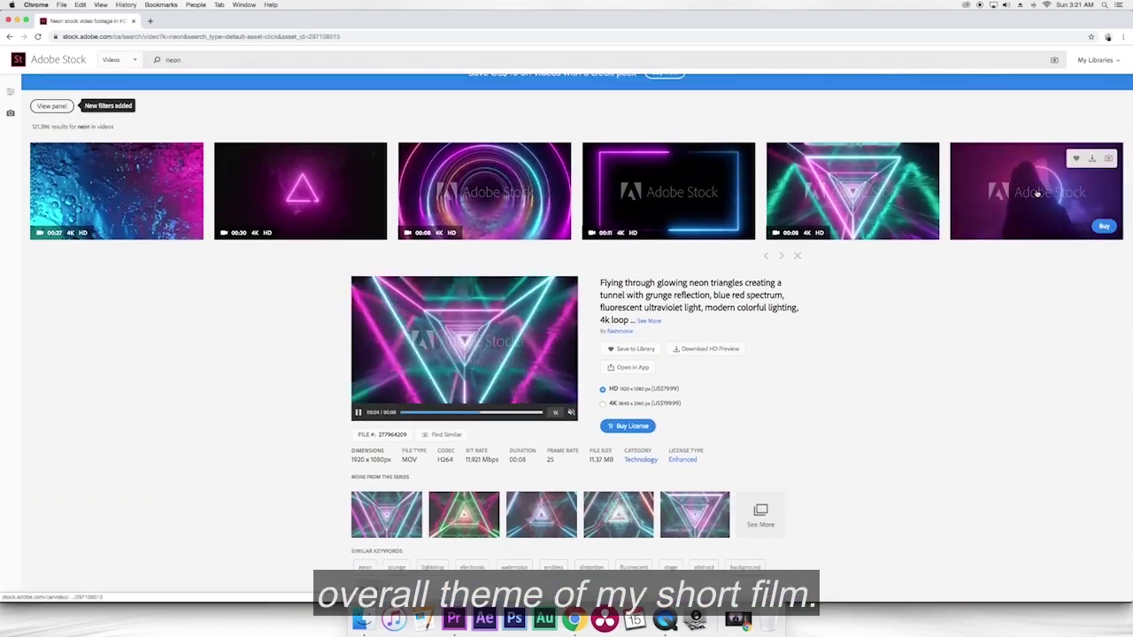
{"action": "left_click", "coordinate": [1038, 192]}
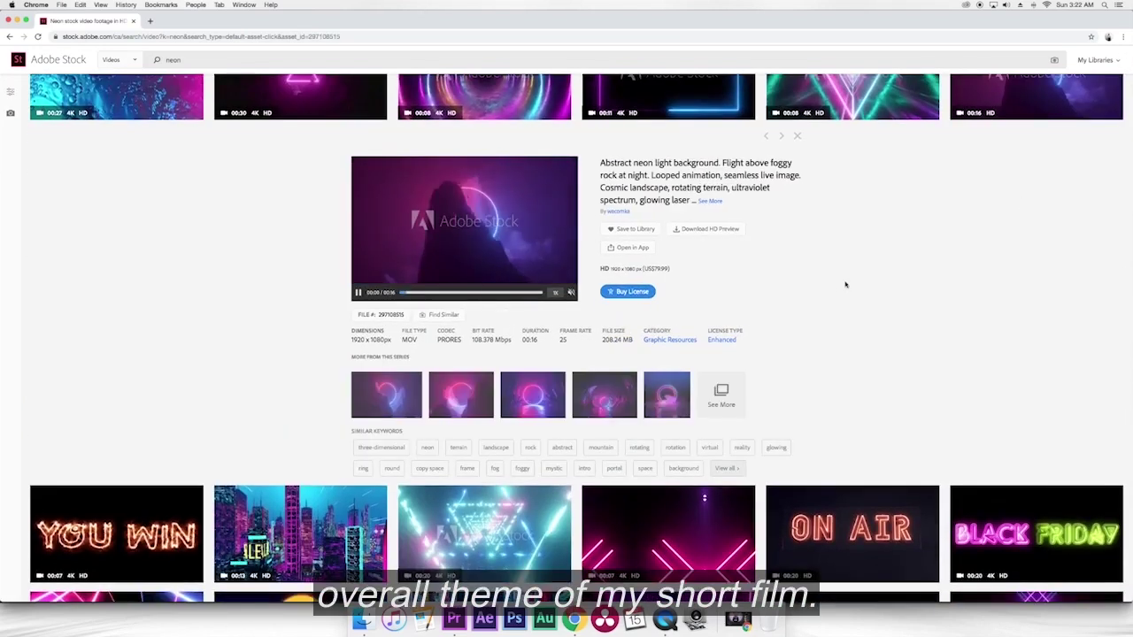
{"action": "scroll", "coordinate": [840, 290], "scroll_direction": "down", "scroll_amount": 5}
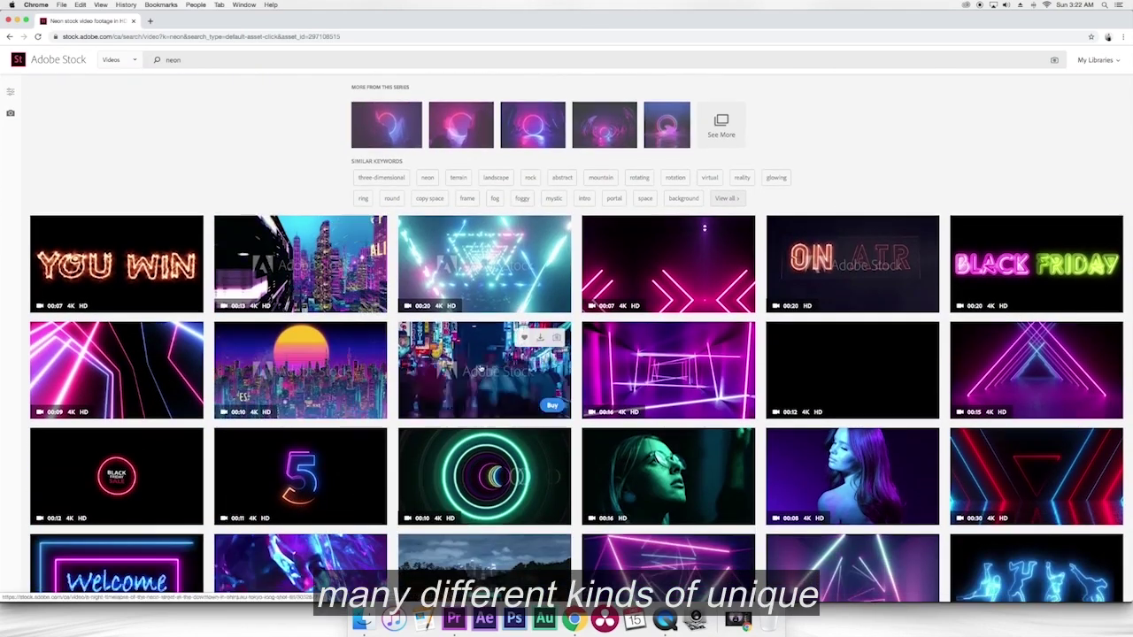
{"action": "left_click", "coordinate": [679, 380]}
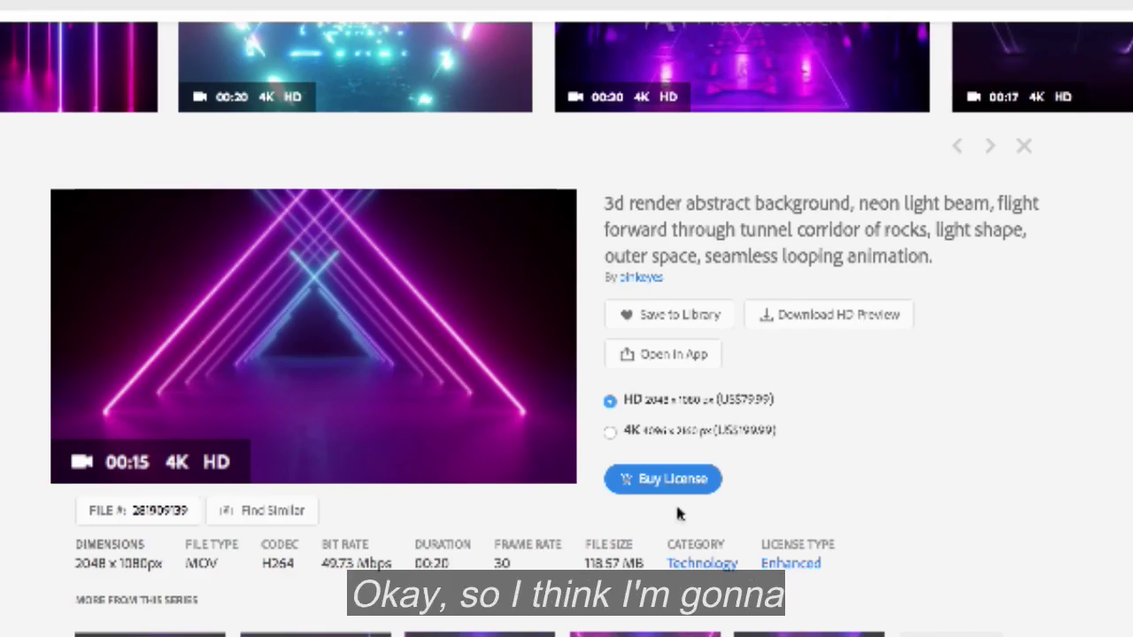
- Choose the 4K version of the neon triangle corridor video, buy its license and place the order
{"action": "left_click", "coordinate": [670, 433]}
{"action": "left_click", "coordinate": [672, 479]}
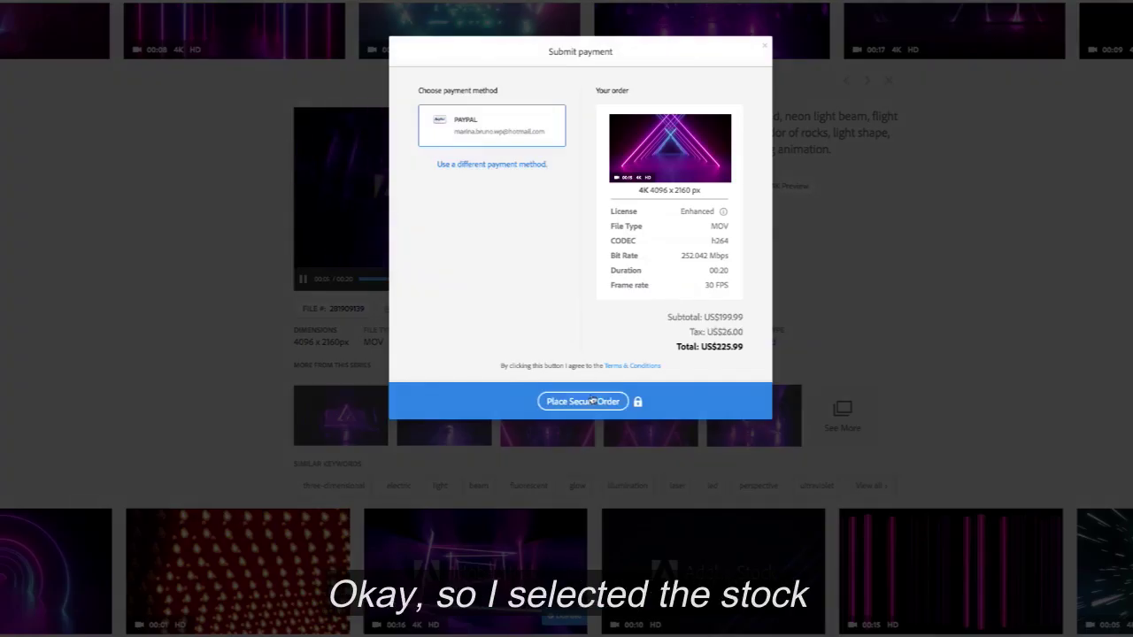
{"action": "left_click", "coordinate": [591, 401]}
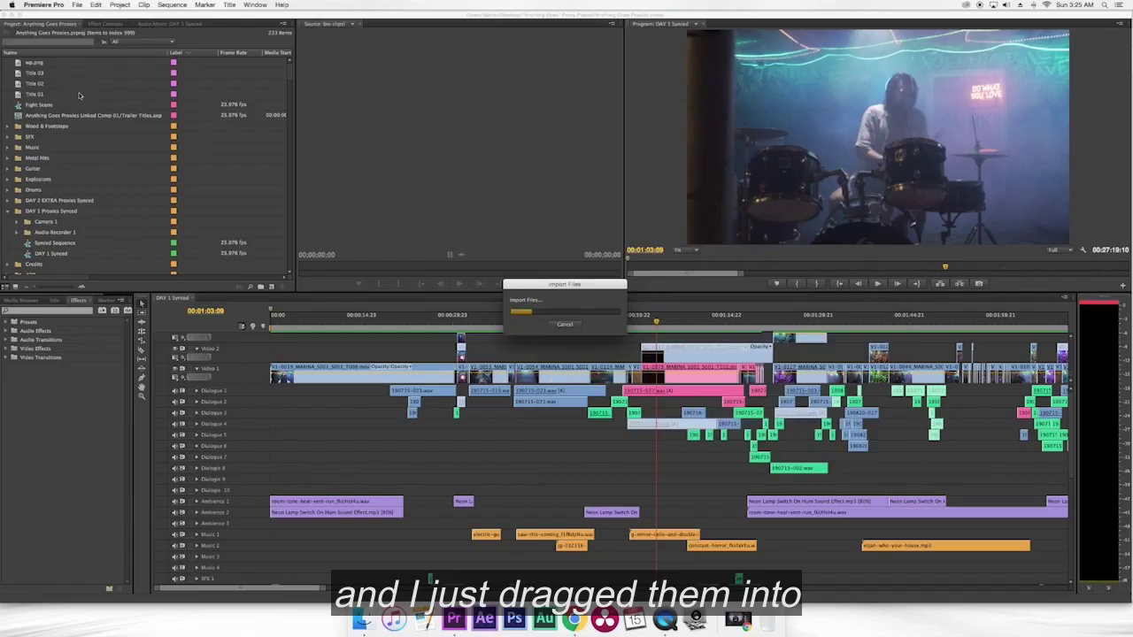
- In Premiere Pro, preview AdobeStock_274810742_Video_HD_Preview.mov and place it on Video 2 above the pink-labelled drummer shot
{"action": "double_click", "coordinate": [29, 221]}
{"action": "key", "text": "space"}
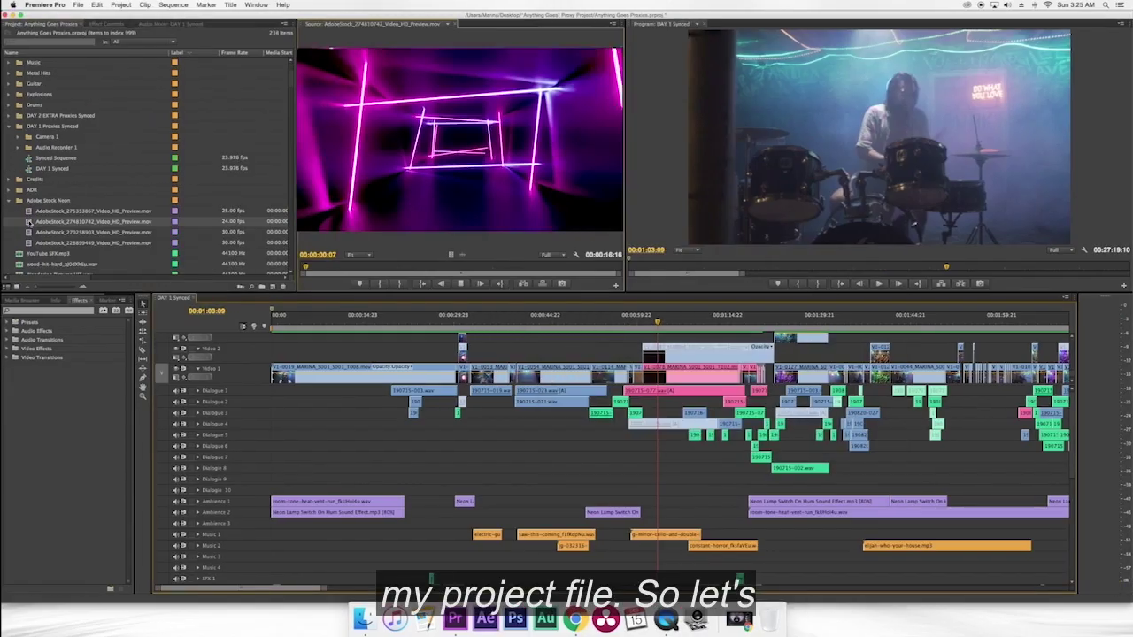
{"action": "left_click_drag", "start_coordinate": [29, 221], "coordinate": [670, 353]}
{"action": "left_click", "coordinate": [670, 352]}
- Set the opacity blend mode of the neon corridor clip above the drummer shot to Screen
{"action": "left_click", "coordinate": [106, 24]}
{"action": "left_click", "coordinate": [7, 68]}
{"action": "left_click", "coordinate": [107, 87]}
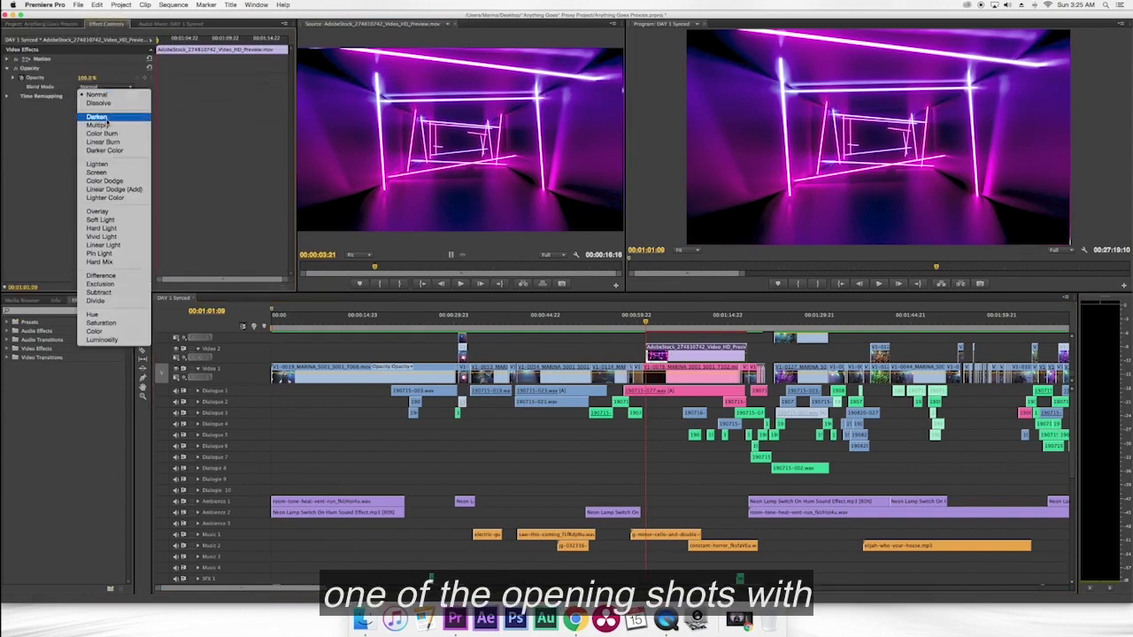
{"action": "left_click", "coordinate": [103, 173]}
- Play back the drummer shot with the neon overlay around the start of the overlay clip
{"action": "key", "text": "space"}
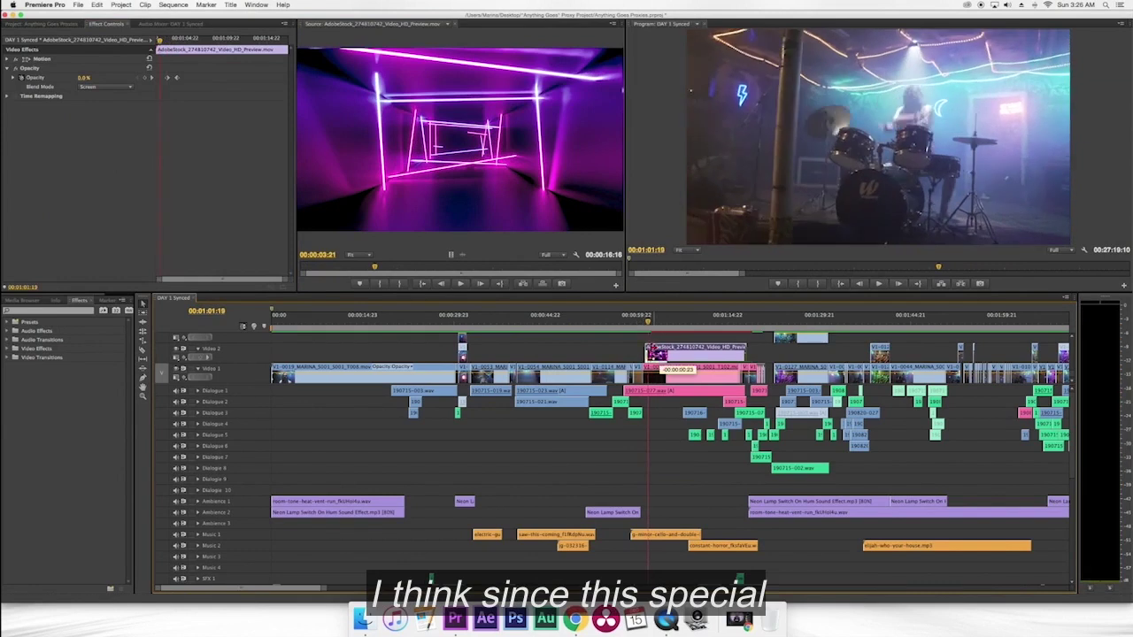
{"action": "key", "text": "space"}
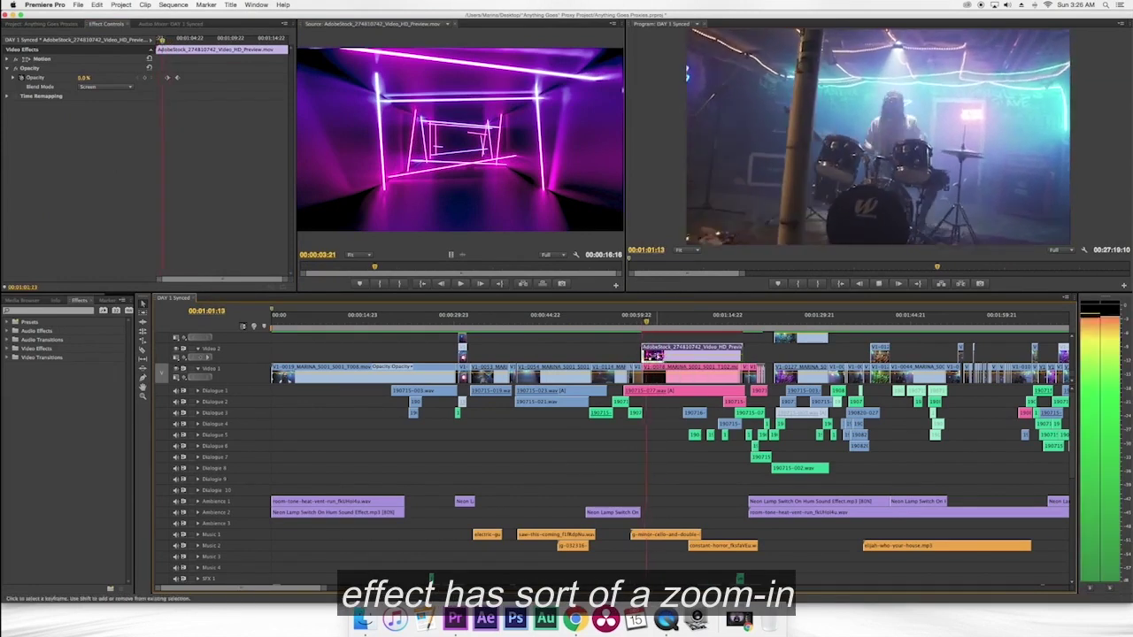
{"action": "left_click", "coordinate": [647, 318]}
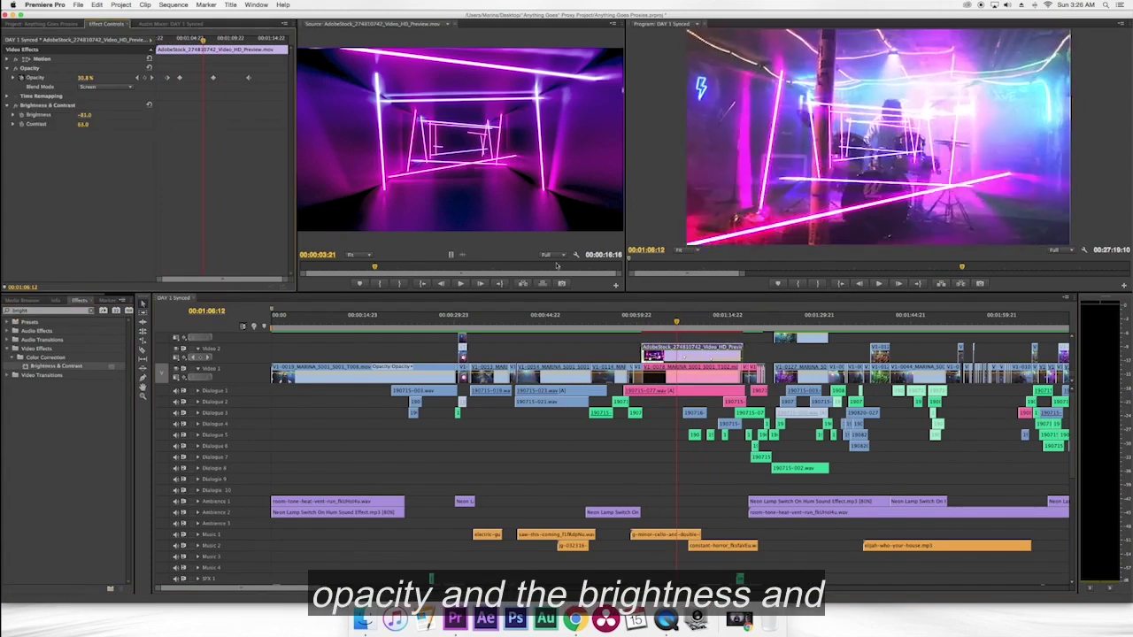
- Place AdobeStock_270258903_Video_HD_Preview.mov at the very start of Video 2 and set its speed to 200%
{"action": "key", "text": "super+r"}
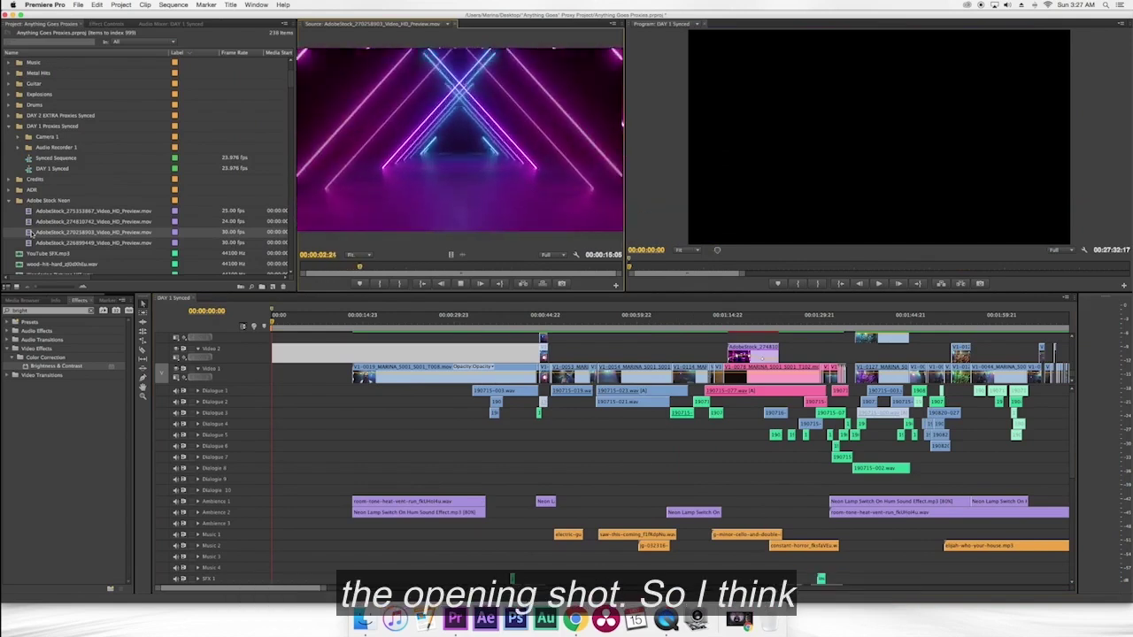
{"action": "left_click_drag", "start_coordinate": [29, 233], "coordinate": [276, 354]}
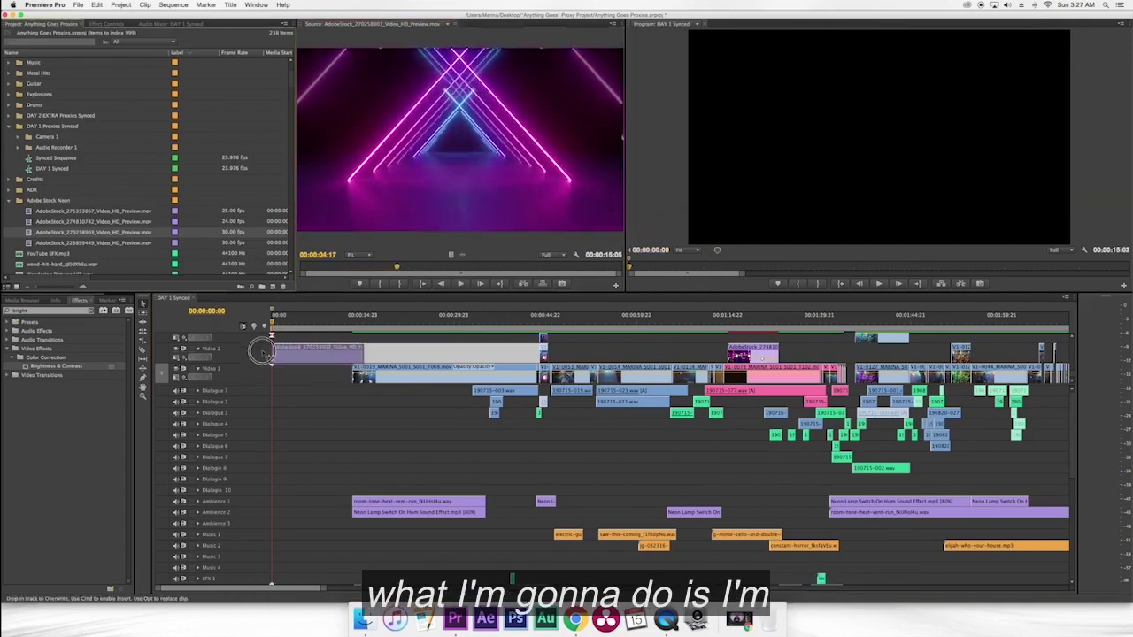
{"action": "right_click", "coordinate": [307, 354]}
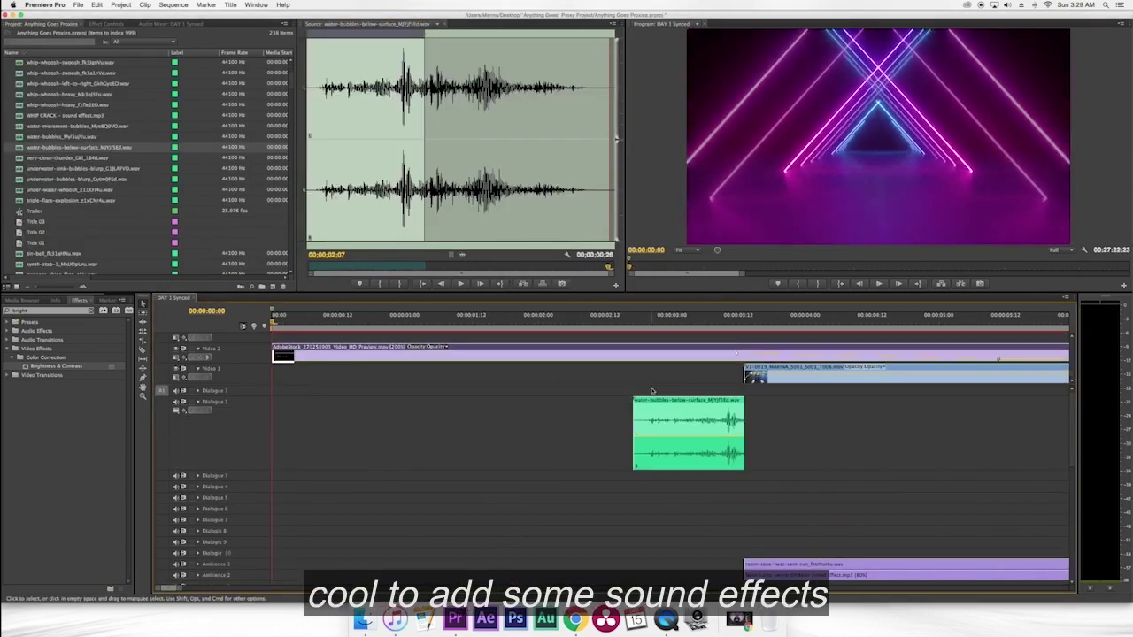
- Move the water-bubbles sound effect earlier on Dialogue 2 beneath the opening neon clip and extend its end
{"action": "left_click_drag", "start_coordinate": [689, 433], "coordinate": [406, 433]}
{"action": "left_click_drag", "start_coordinate": [460, 407], "coordinate": [654, 407]}
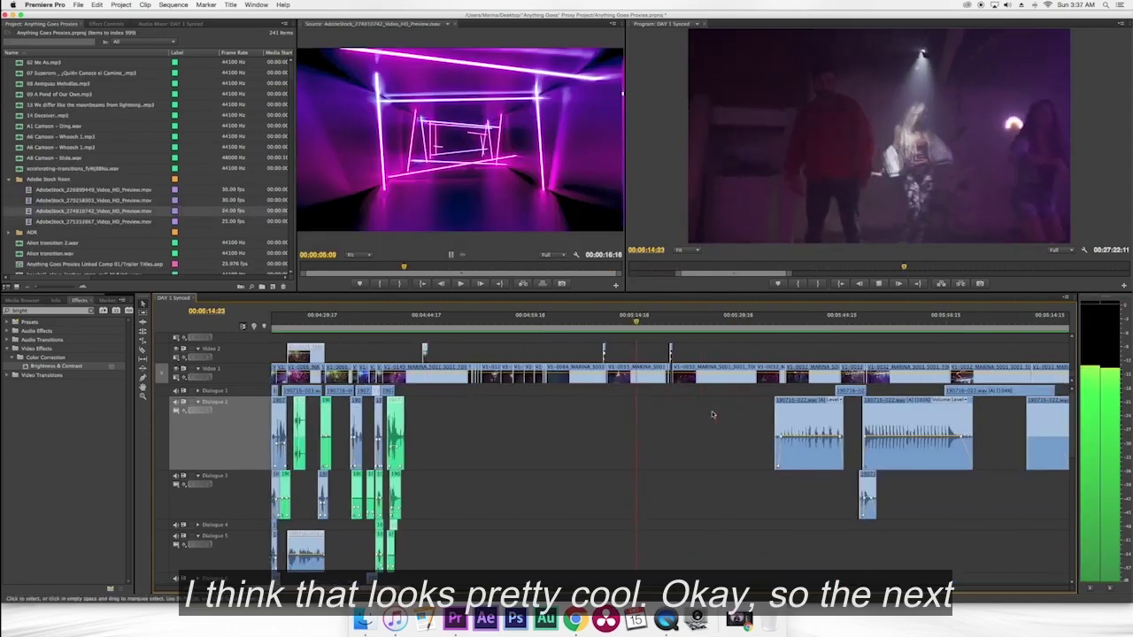
- Place AdobeStock_226899449_Video_HD_Preview.mov above the dancing shot that starts near 00:05:01, on the track over Video 2
{"action": "key", "text": "minus"}
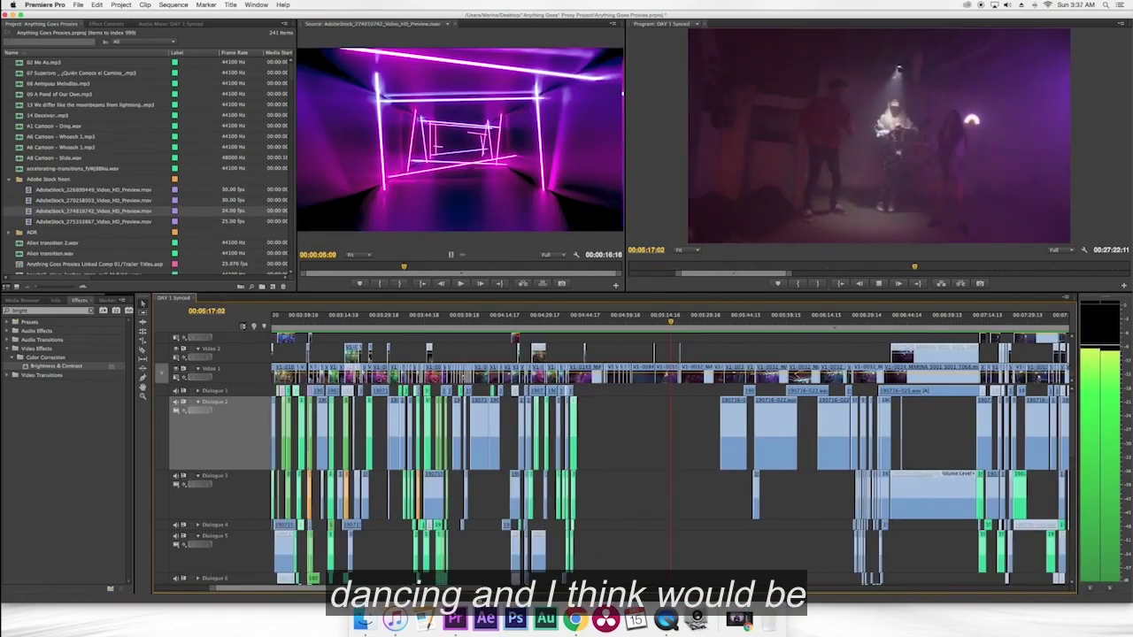
{"action": "double_click", "coordinate": [89, 190]}
{"action": "left_click", "coordinate": [627, 321]}
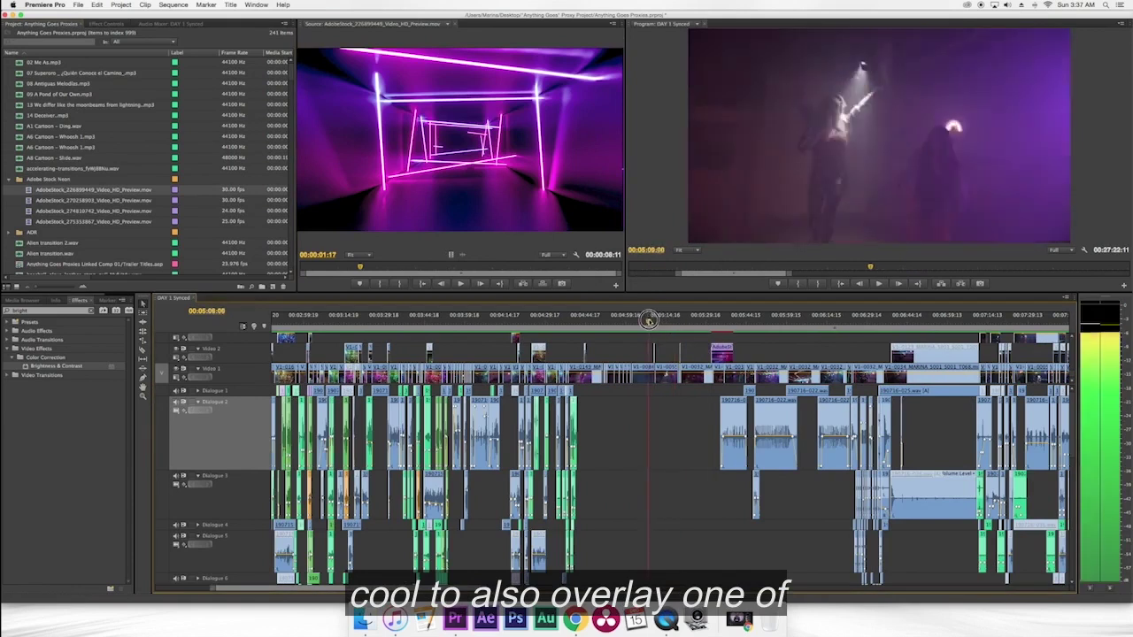
{"action": "key", "text": "equal"}
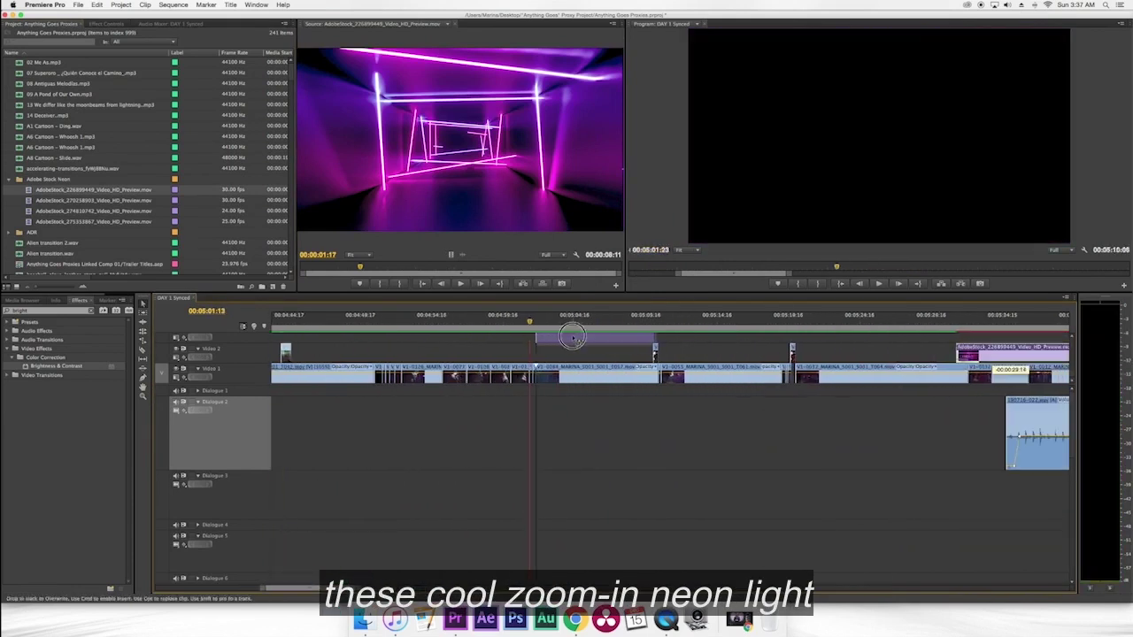
- Set the opacity blend mode of the neon clip over the dancing shot to Screen
{"action": "left_click", "coordinate": [593, 338]}
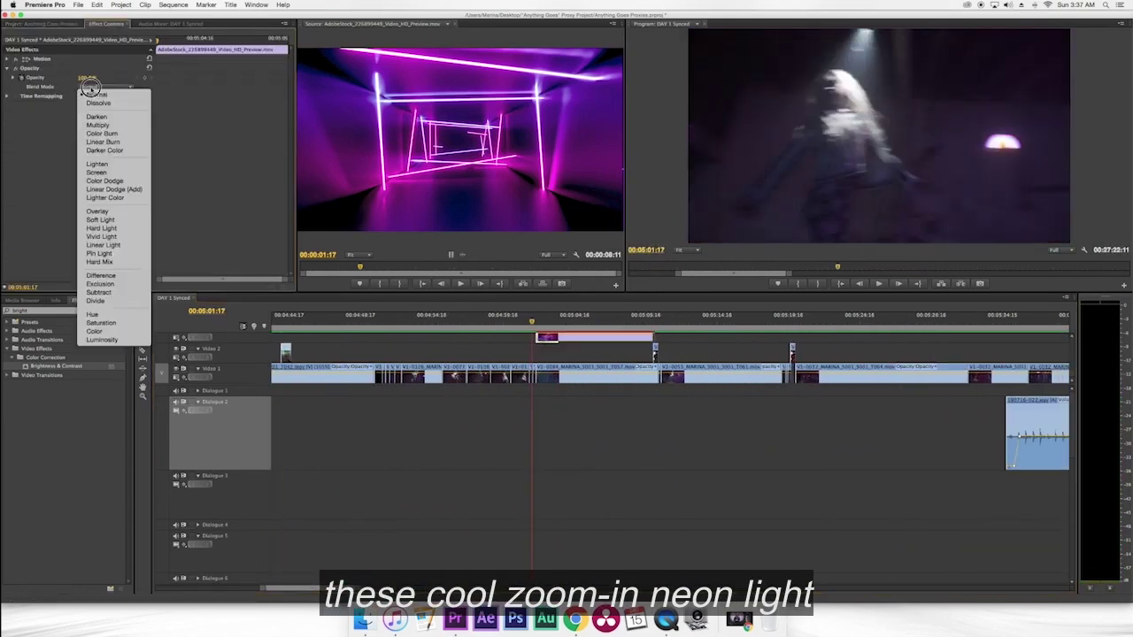
{"action": "left_click", "coordinate": [104, 87]}
{"action": "left_click", "coordinate": [110, 170]}
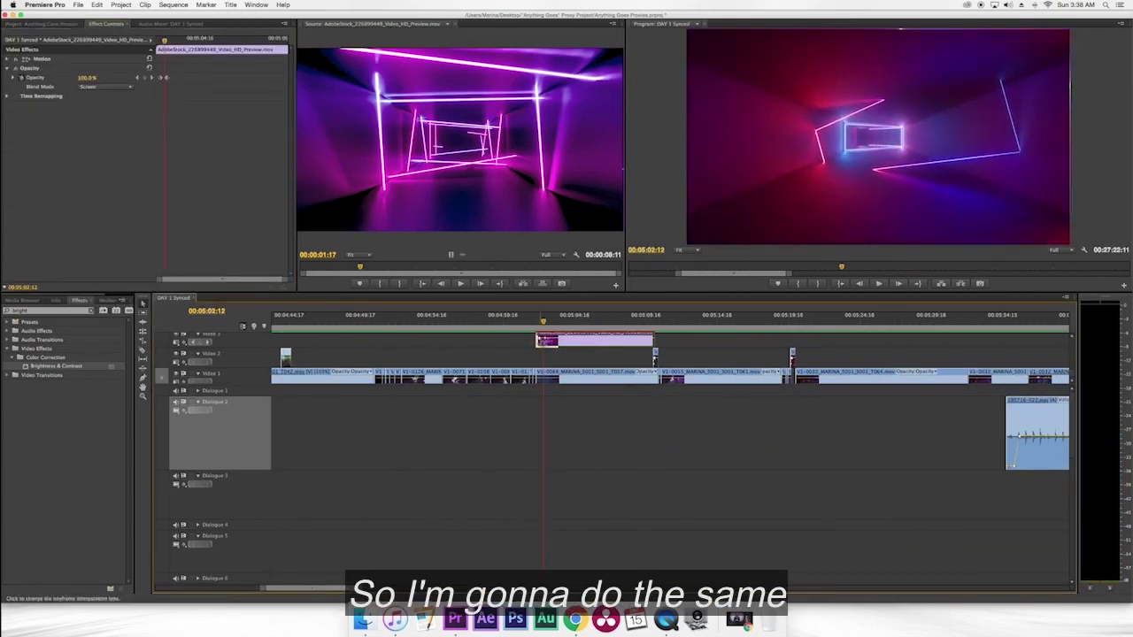
- Lower the Brightness & Contrast effect's brightness to -33 on the neon clip over the dancing shot
{"action": "key", "text": "Down"}
{"action": "left_click", "coordinate": [590, 346]}
{"action": "left_click_drag", "start_coordinate": [89, 116], "coordinate": [85, 116]}
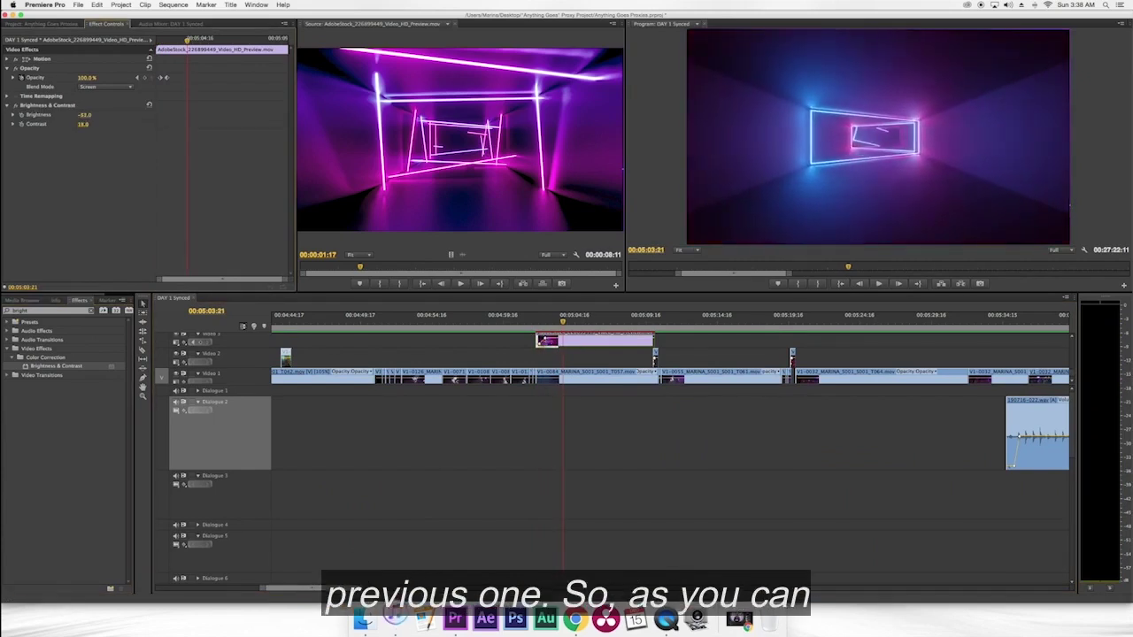
- Play back the dancing scene with its neon overlays from the start of the first overlay
{"action": "key", "text": "Up"}
{"action": "key", "text": "space"}
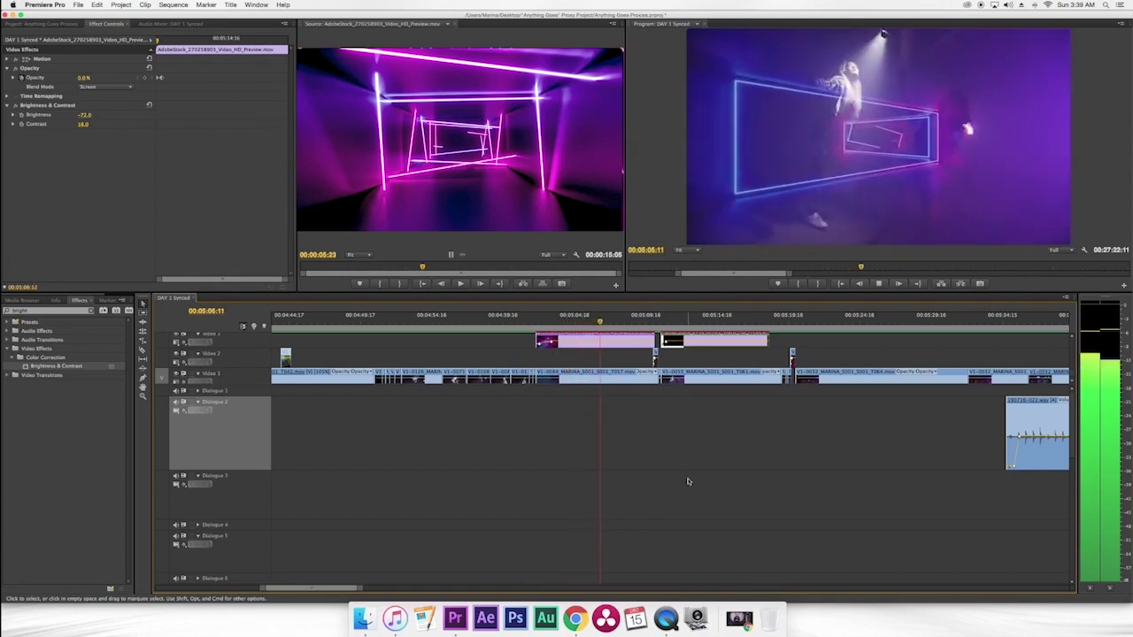
{"action": "key", "text": "minus"}
{"action": "key", "text": "minus"}
{"action": "key", "text": "minus"}
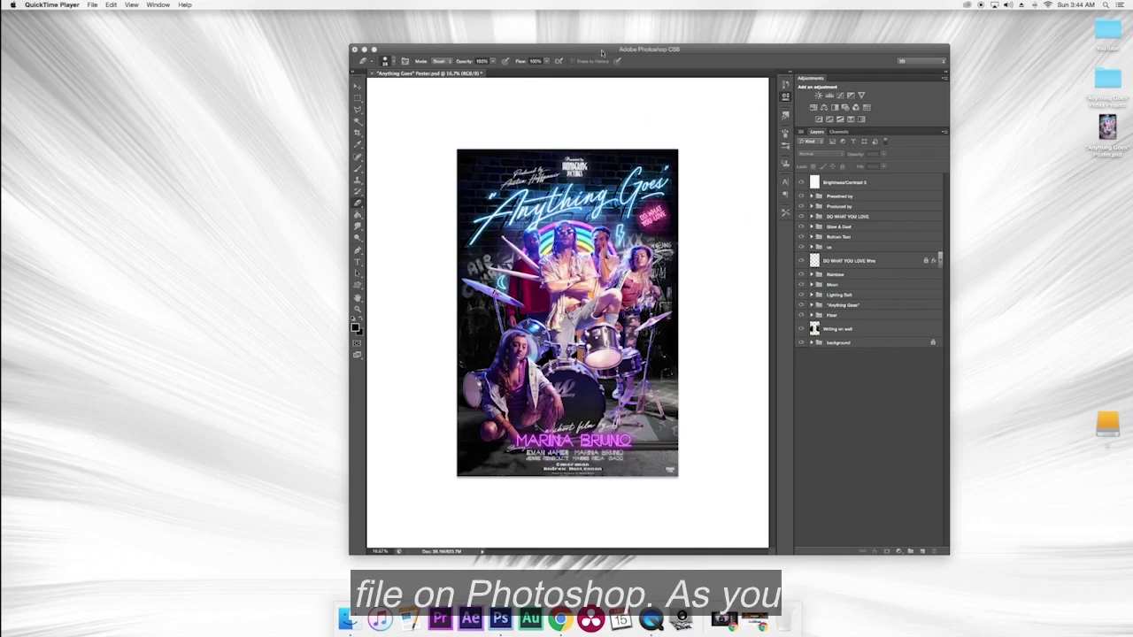
- Switch to Photoshop with the "Anything Goes" Poster.psd document and reposition its window on the desktop
{"action": "left_click", "coordinate": [599, 55]}
{"action": "mouse_move", "coordinate": [588, 47]}
{"action": "left_mouse_down"}
{"action": "mouse_move", "coordinate": [566, 30]}
{"action": "mouse_move", "coordinate": [573, 41]}
{"action": "left_mouse_up"}
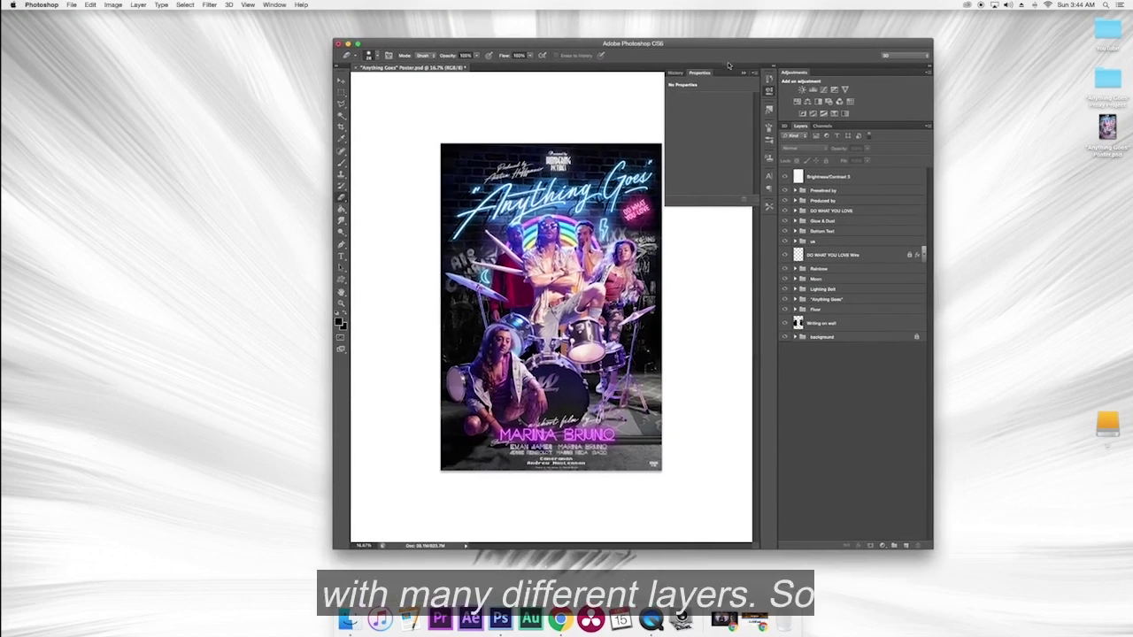
- Collapse the Properties panel and compare the poster with the "us" character group hidden and shown
{"action": "left_click", "coordinate": [744, 74]}
{"action": "left_click", "coordinate": [861, 178]}
{"action": "left_click", "coordinate": [850, 192]}
{"action": "left_click", "coordinate": [822, 201]}
{"action": "left_click", "coordinate": [831, 211]}
{"action": "left_click", "coordinate": [814, 241]}
{"action": "left_click", "coordinate": [784, 241]}
{"action": "left_click", "coordinate": [784, 241]}
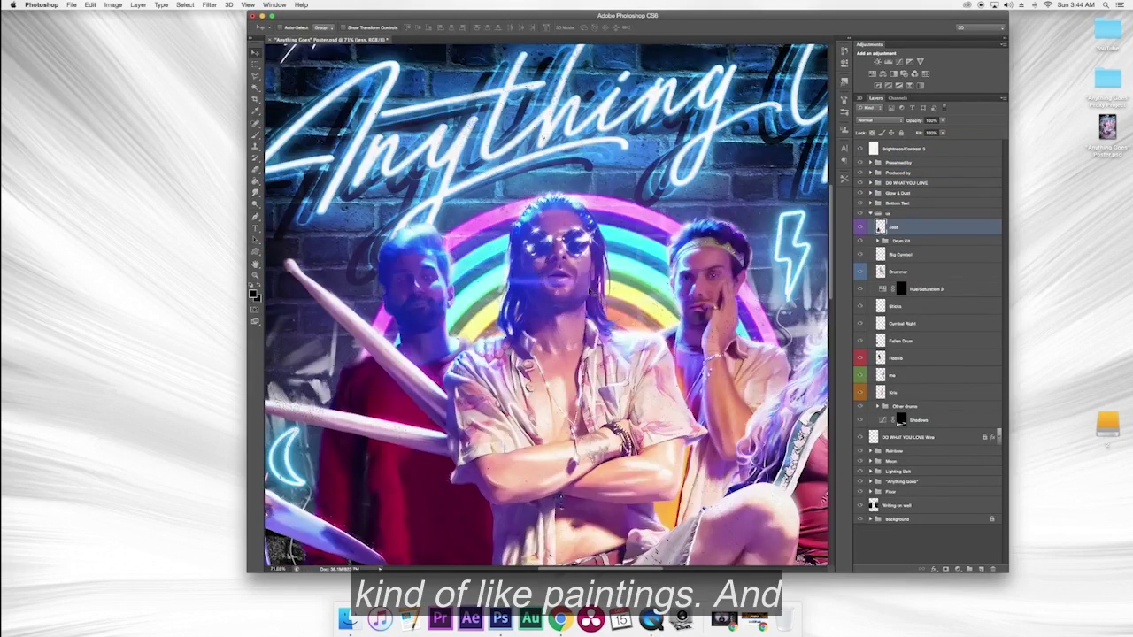
- Fit the whole poster in view and toggle the front actress, Drum Kit, Big Cymbal and red-labelled character layers to examine each one
{"action": "key", "text": "super+0"}
{"action": "key", "text": "e"}
{"action": "left_click", "coordinate": [860, 227]}
{"action": "left_click", "coordinate": [860, 227]}
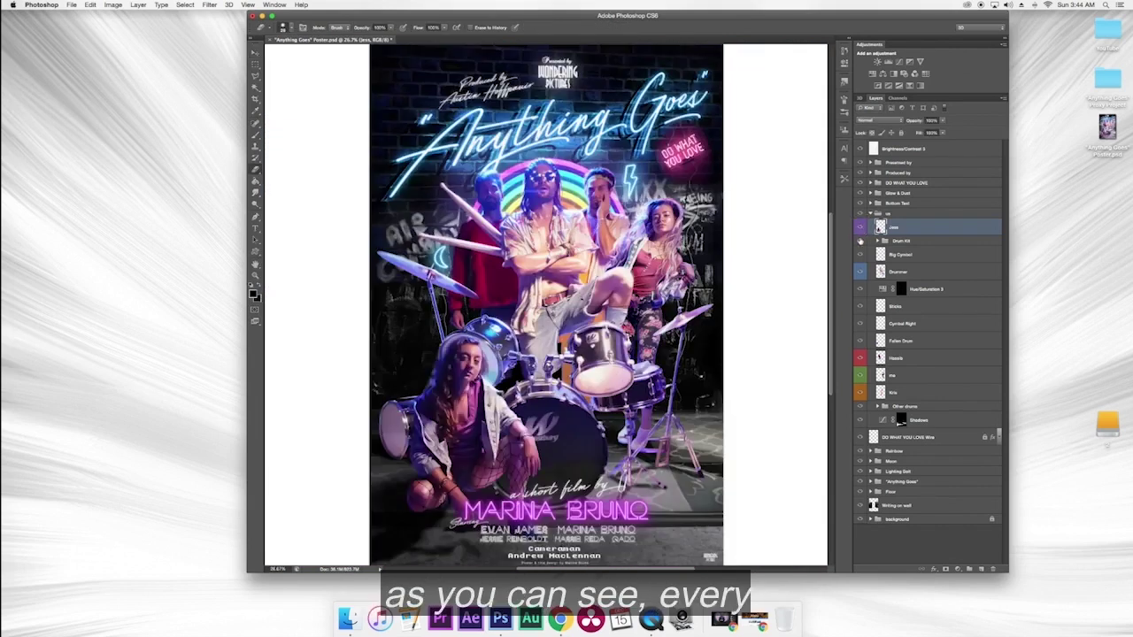
{"action": "left_click", "coordinate": [859, 240]}
{"action": "left_click", "coordinate": [860, 241]}
{"action": "left_click", "coordinate": [859, 254]}
{"action": "left_click", "coordinate": [859, 254]}
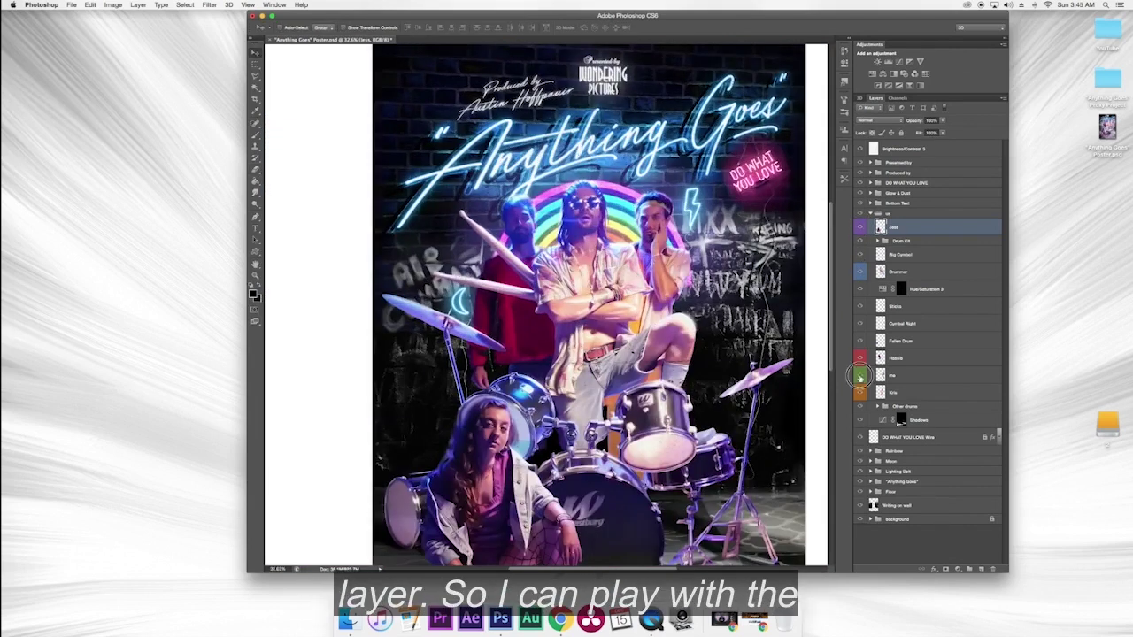
{"action": "left_click", "coordinate": [860, 358]}
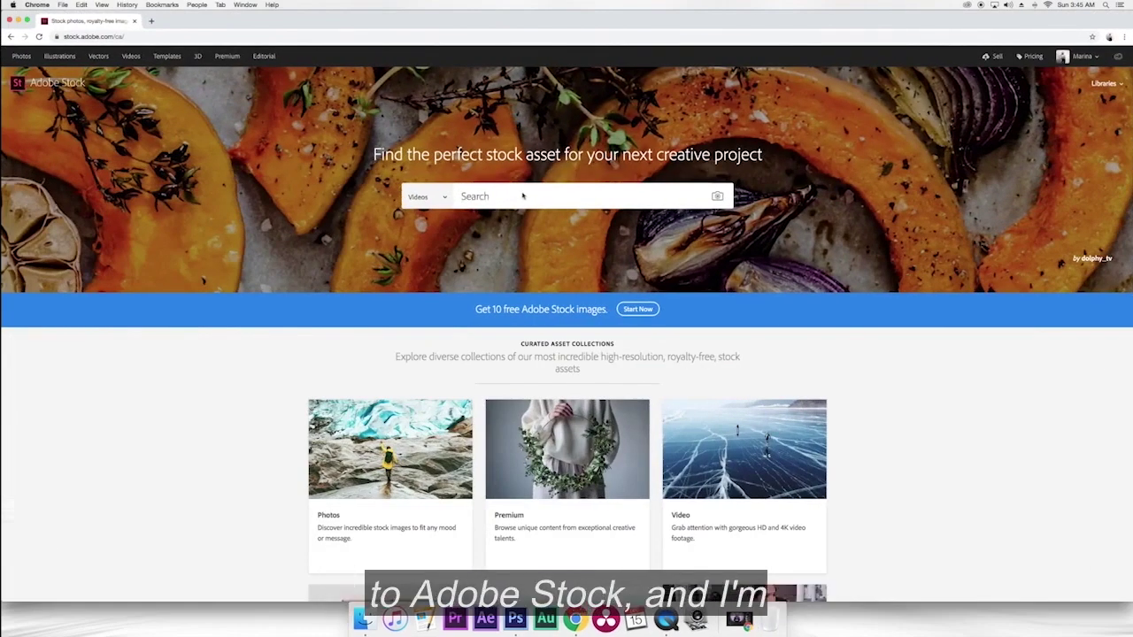
- Switch to Adobe Stock in Chrome, search the Images category for "smoke" and browse the results
{"action": "left_click", "coordinate": [522, 195]}
{"action": "left_click", "coordinate": [438, 196]}
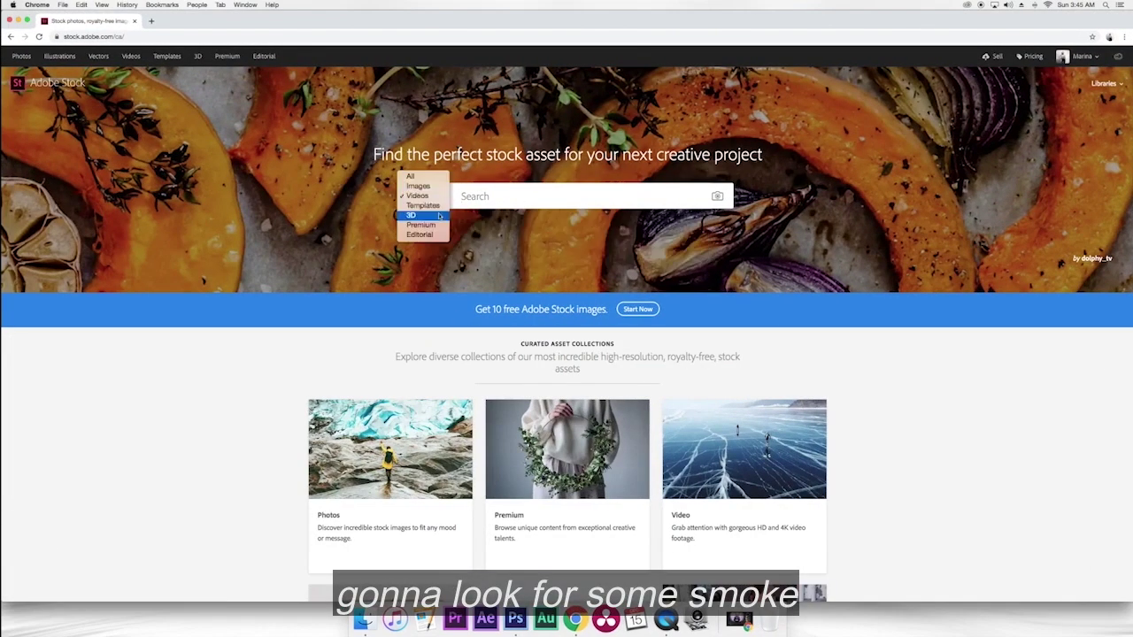
{"action": "left_click", "coordinate": [436, 187]}
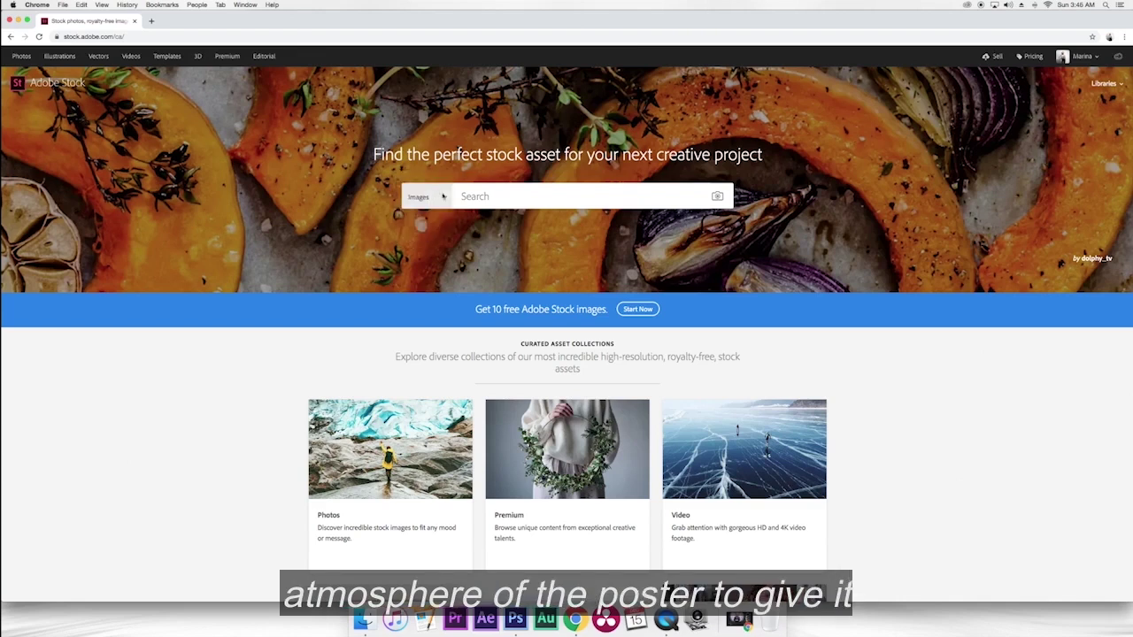
{"action": "left_click", "coordinate": [512, 201]}
{"action": "type", "text": "smoke"}
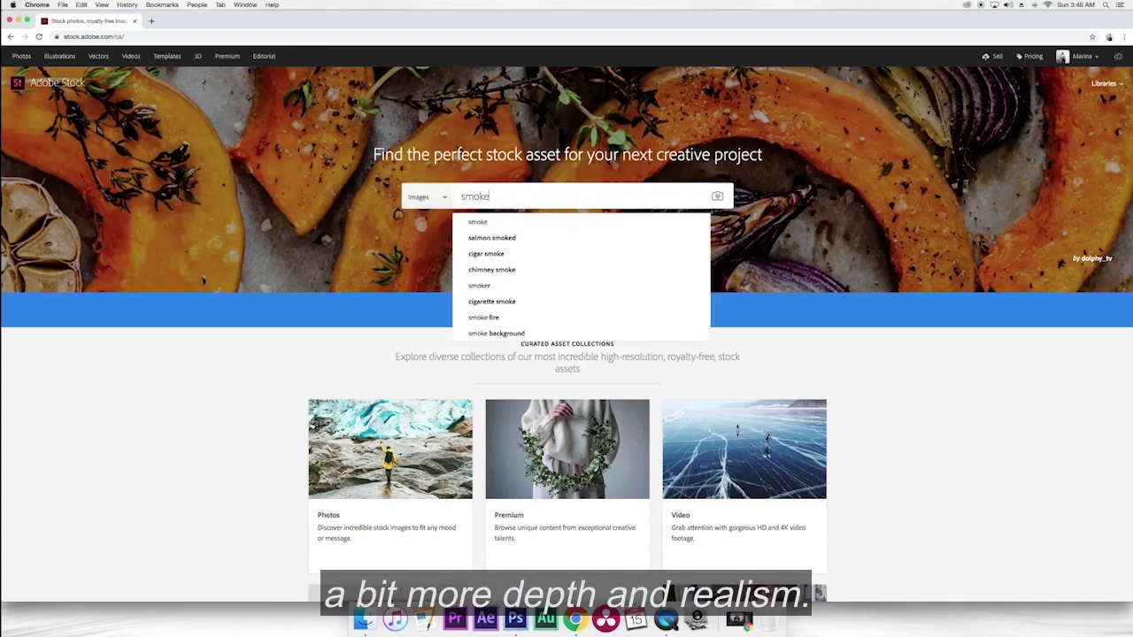
{"action": "key", "text": "Return"}
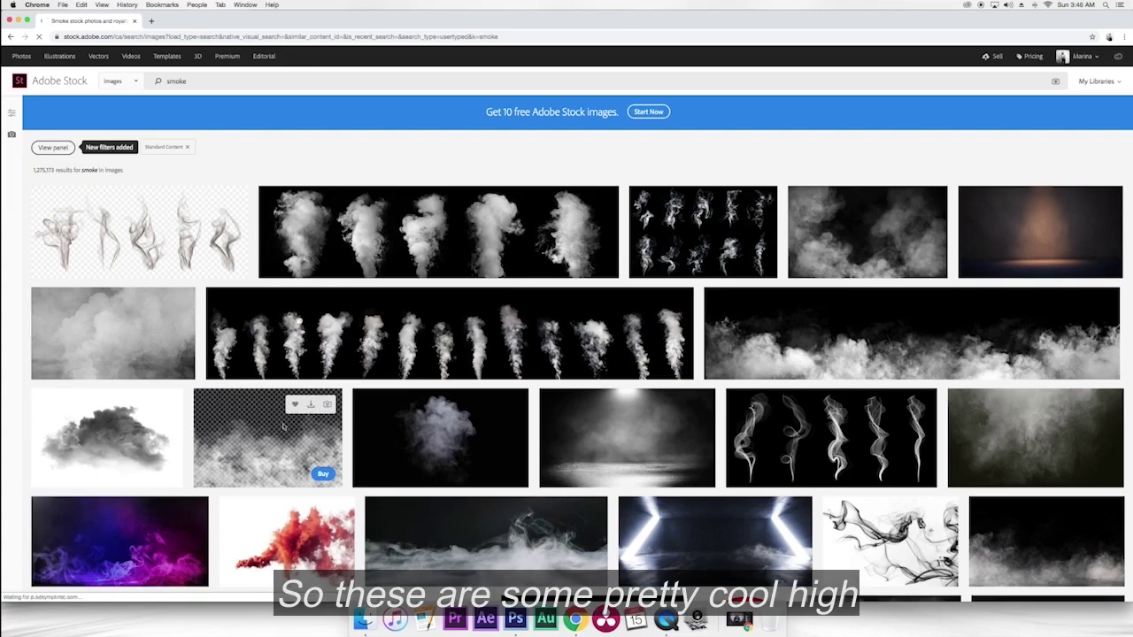
{"action": "scroll", "coordinate": [885, 345], "scroll_direction": "down", "scroll_amount": 5}
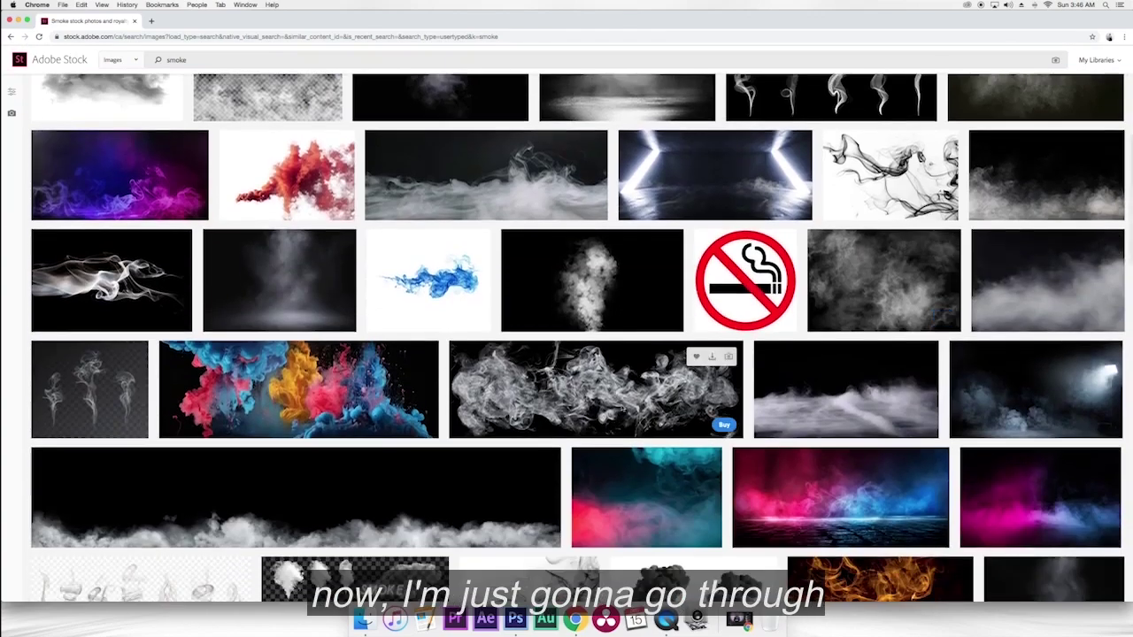
- Place four Adobe Stock smoke previews at the top of the "us" group in the Photoshop poster and rasterize their layers
{"action": "left_click", "coordinate": [885, 337]}
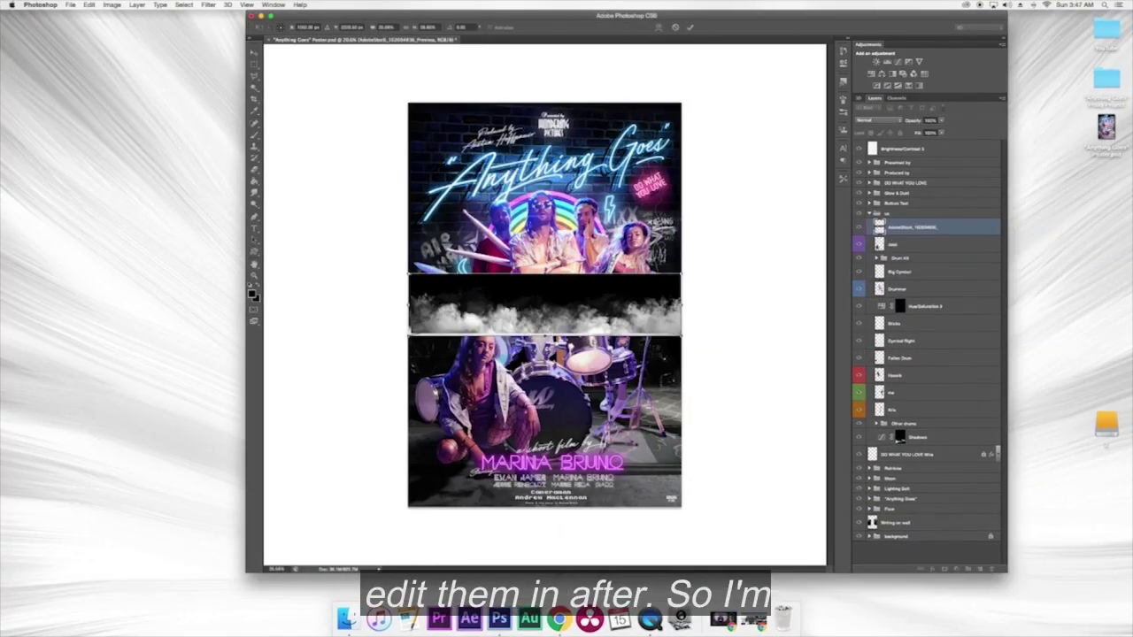
{"action": "left_click", "coordinate": [911, 280], "text": "shift"}
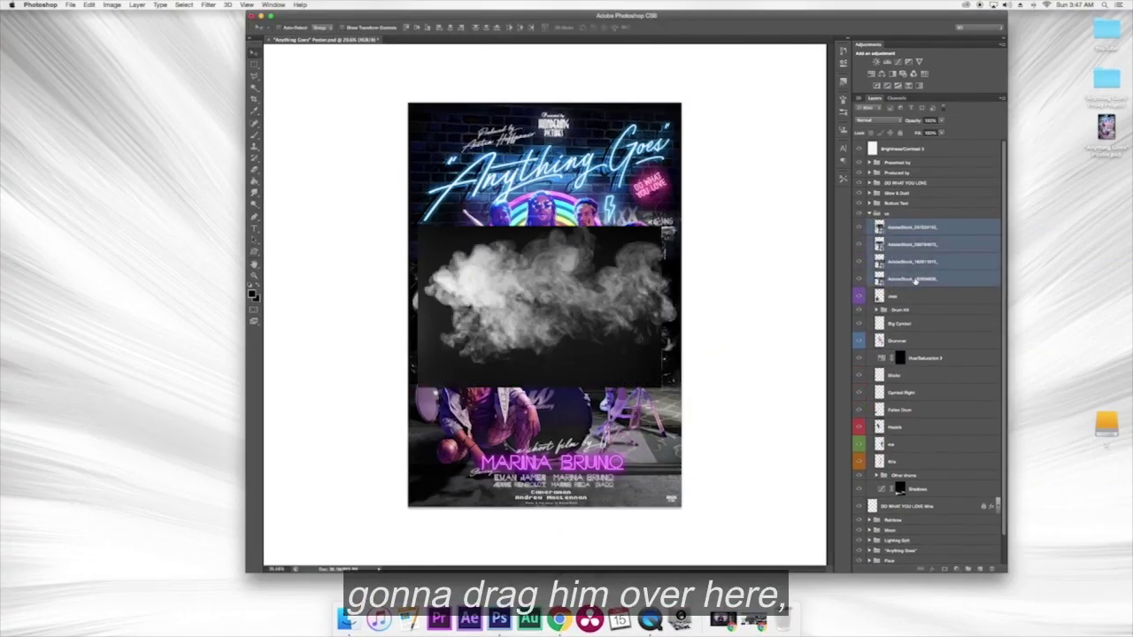
{"action": "right_click", "coordinate": [916, 280]}
{"action": "left_click", "coordinate": [947, 361]}
- Hide the upper three smoke layers and set the blend mode of the lowest smoke layer to Screen
{"action": "left_click", "coordinate": [912, 228]}
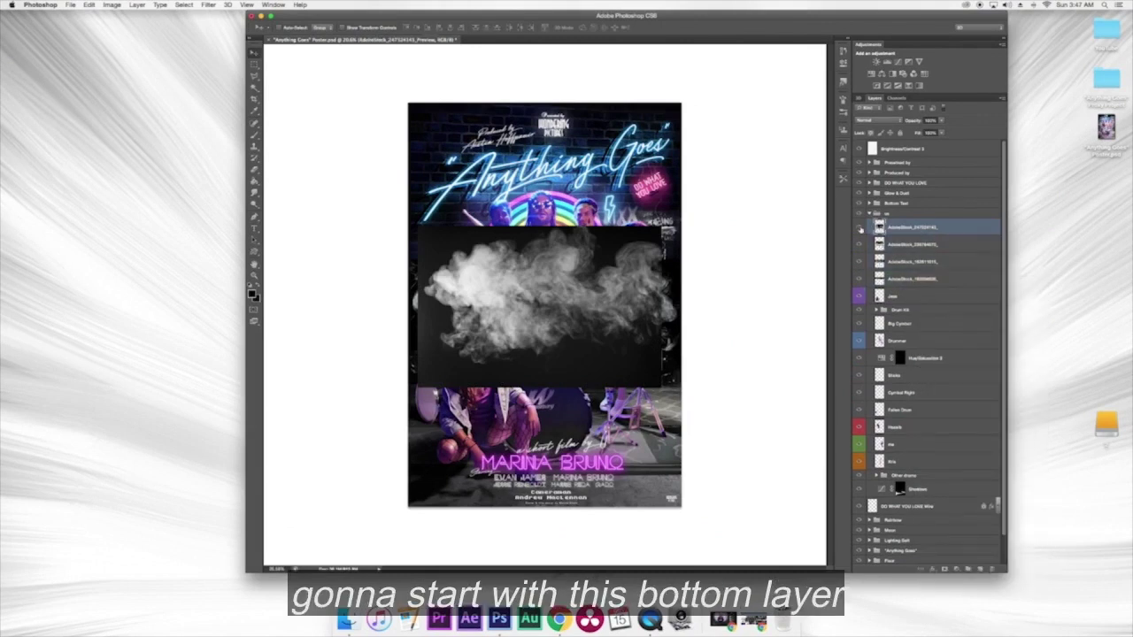
{"action": "left_click_drag", "start_coordinate": [858, 245], "coordinate": [858, 281]}
{"action": "left_click", "coordinate": [920, 280]}
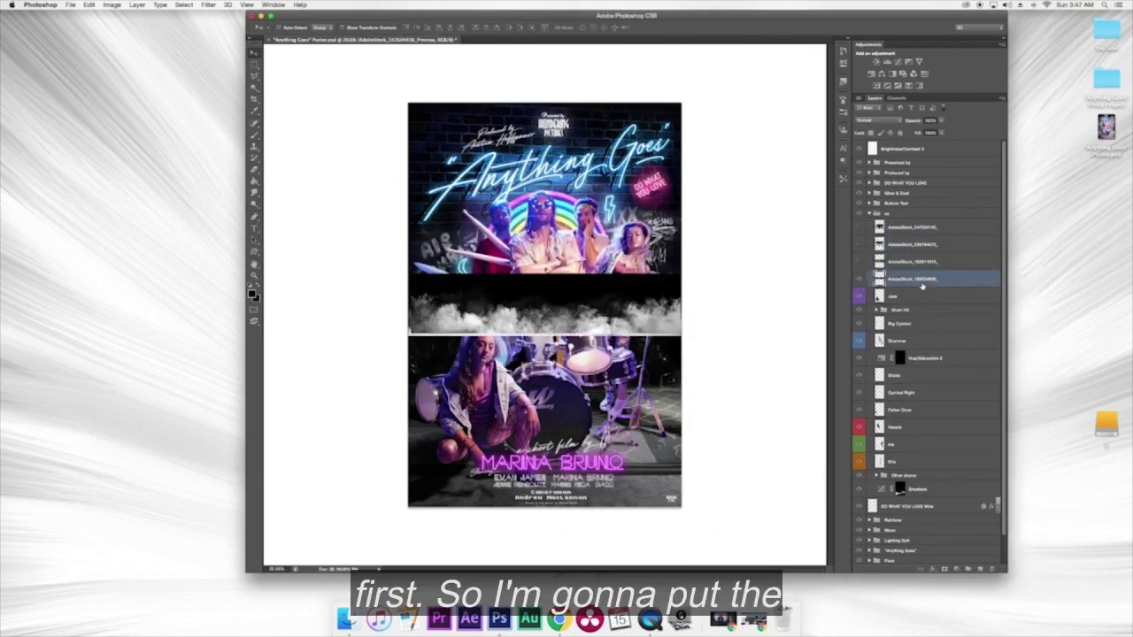
{"action": "left_click", "coordinate": [874, 119]}
{"action": "left_click", "coordinate": [867, 176]}
- Position the lowest smoke layer over the credits along the poster's bottom edge
{"action": "key", "text": "b"}
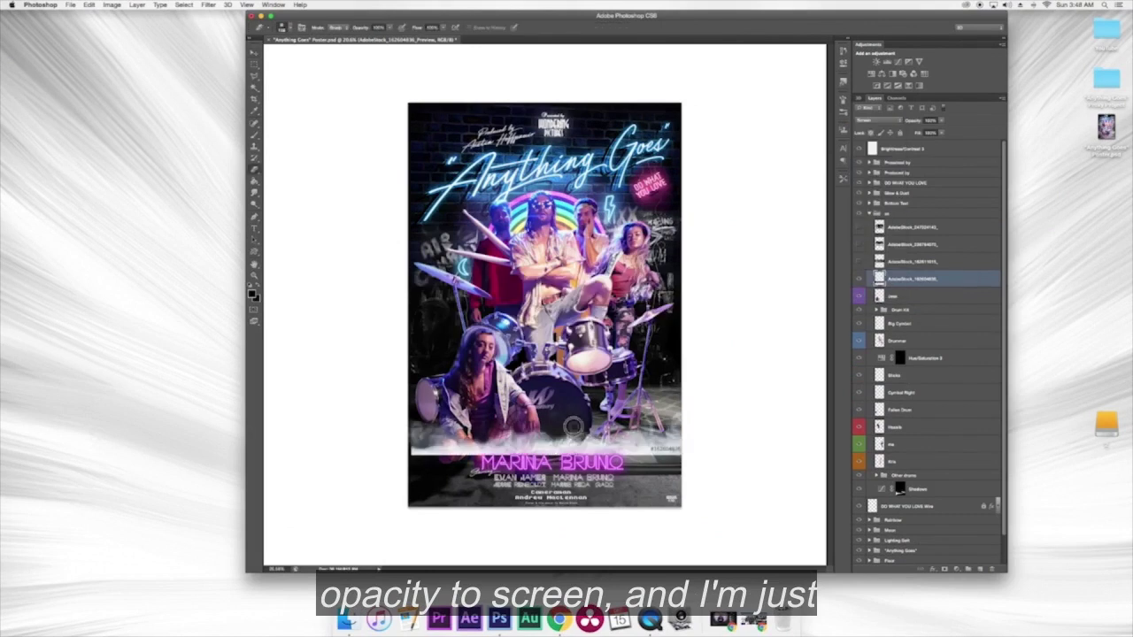
{"action": "left_click_drag", "start_coordinate": [656, 448], "coordinate": [651, 495]}
{"action": "key", "text": "s"}
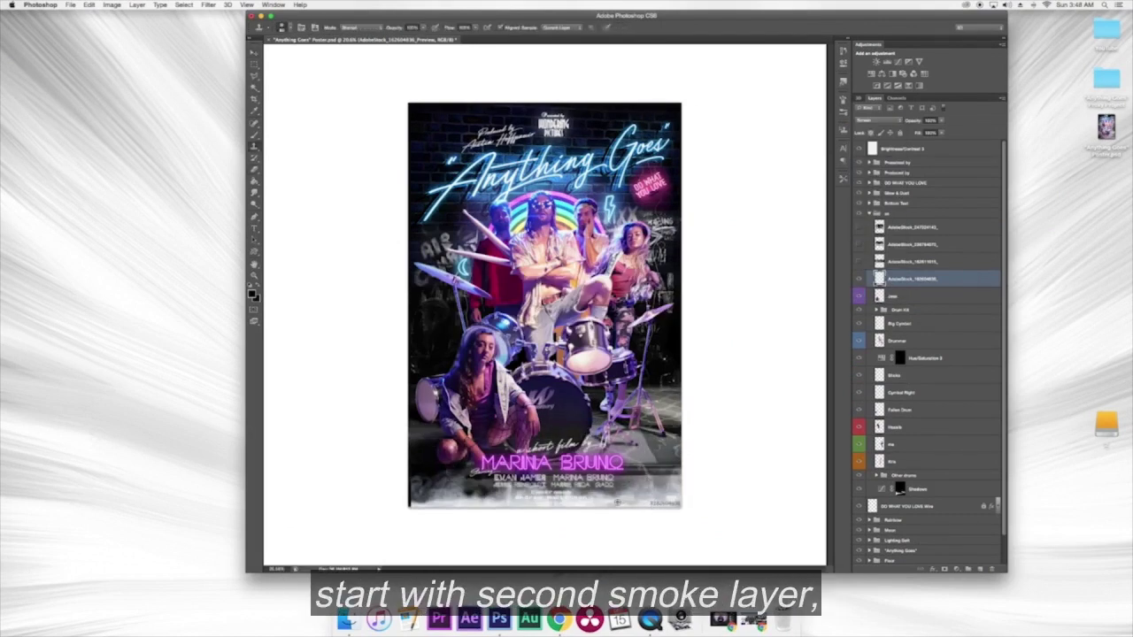
- Show the second smoke layer from the bottom and set its blend mode to Screen
{"action": "left_click", "coordinate": [912, 261]}
{"action": "left_click", "coordinate": [859, 261]}
{"action": "key", "text": "r"}
{"action": "left_click", "coordinate": [876, 119]}
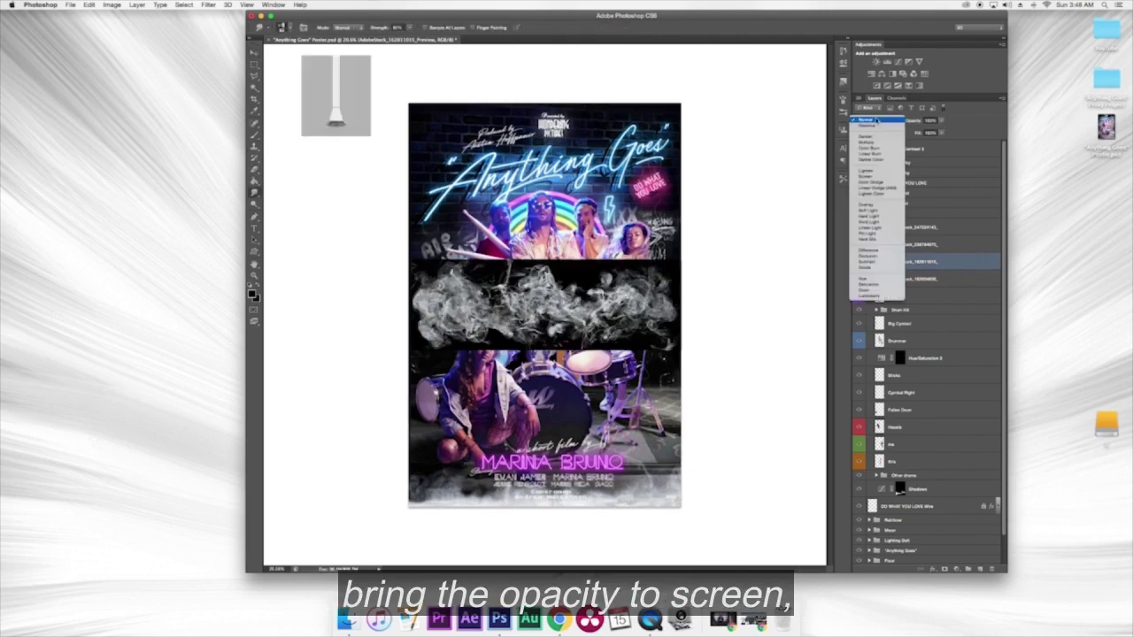
{"action": "left_click", "coordinate": [872, 176]}
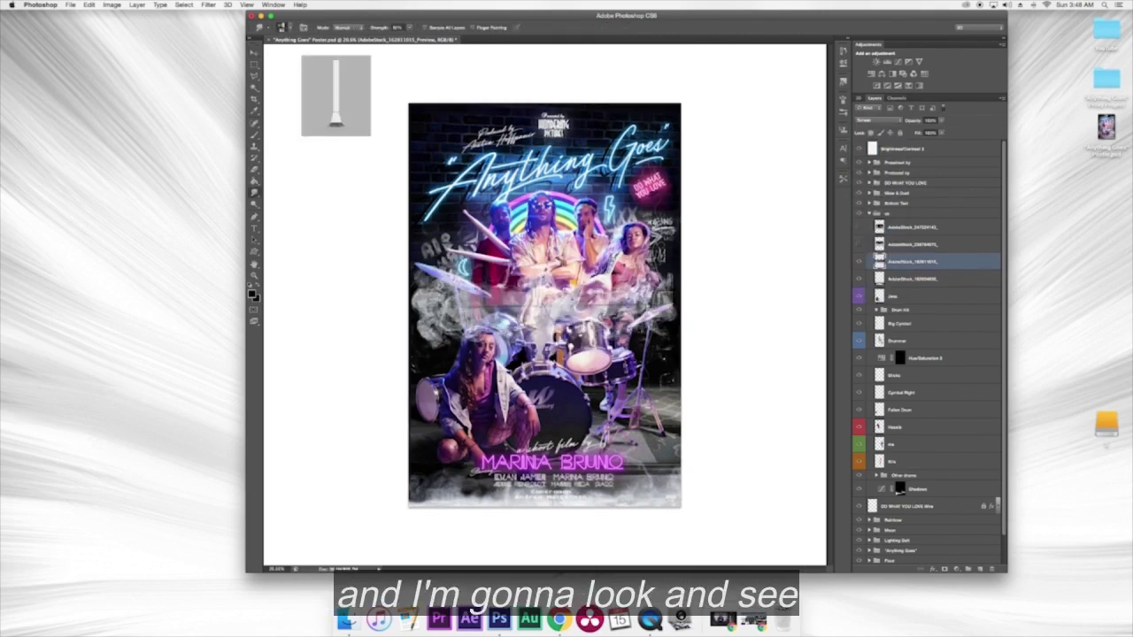
- Raise the second smoke image to the characters' head height and stack its layer directly below the "us" group
{"action": "key", "text": "v"}
{"action": "left_click_drag", "start_coordinate": [603, 315], "coordinate": [611, 217]}
{"action": "left_click_drag", "start_coordinate": [914, 263], "coordinate": [914, 518]}
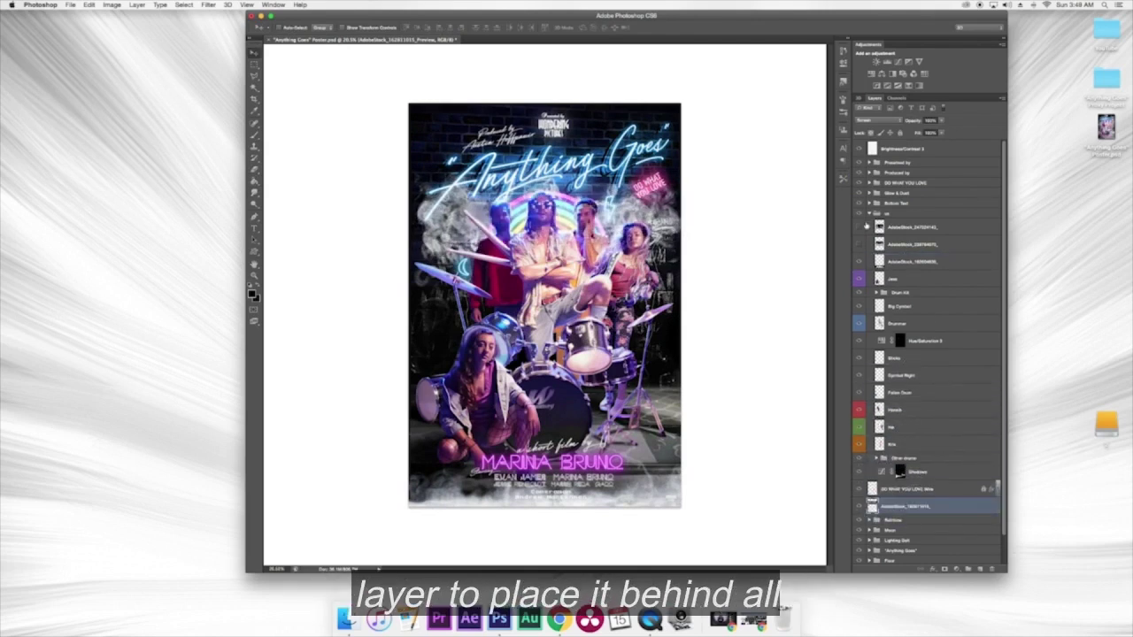
{"action": "left_click", "coordinate": [868, 215]}
{"action": "left_click_drag", "start_coordinate": [904, 250], "coordinate": [903, 223]}
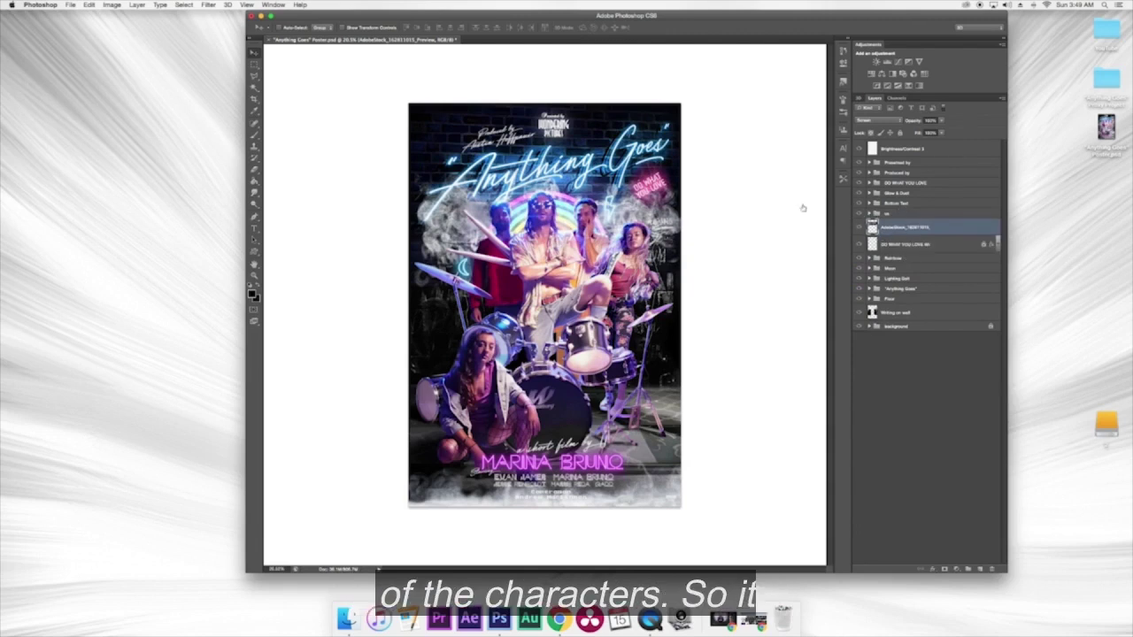
{"action": "left_click_drag", "start_coordinate": [679, 217], "coordinate": [659, 228]}
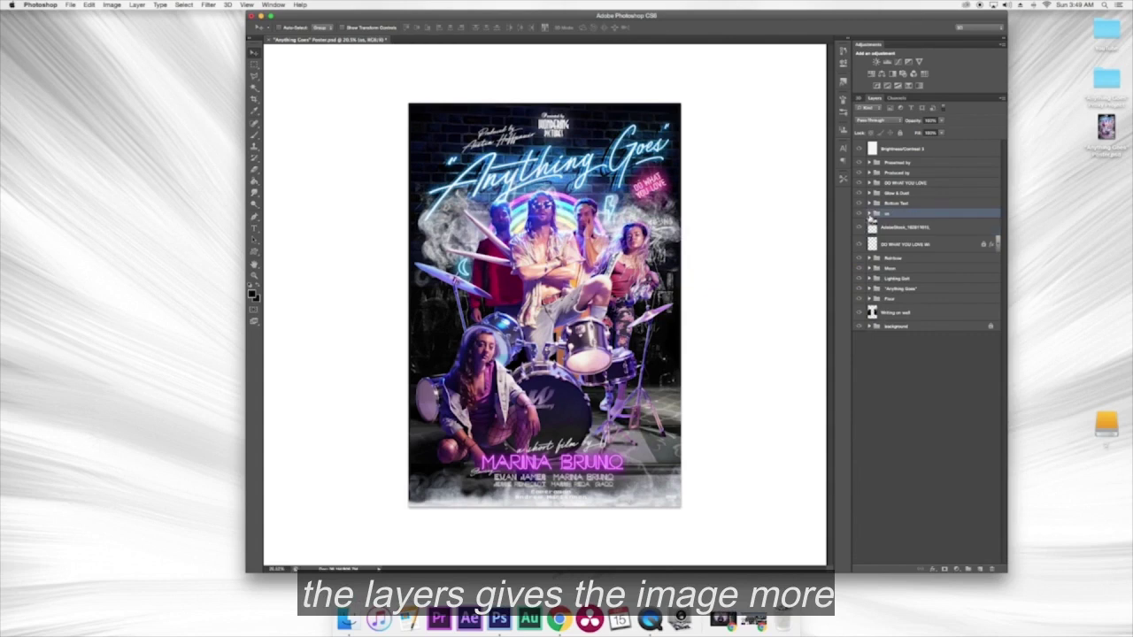
- Move the three remaining smoke layers out of the "us" group to directly above it
{"action": "left_click", "coordinate": [868, 215]}
{"action": "left_click", "coordinate": [907, 230]}
{"action": "left_click_drag", "start_coordinate": [905, 262], "coordinate": [902, 238]}
- Set the third smoke layer's blend mode to Screen and enlarge it across the lower half of the poster
{"action": "left_click", "coordinate": [901, 235]}
{"action": "left_click", "coordinate": [879, 119]}
{"action": "left_click", "coordinate": [876, 181]}
{"action": "left_click_drag", "start_coordinate": [581, 326], "coordinate": [568, 429]}
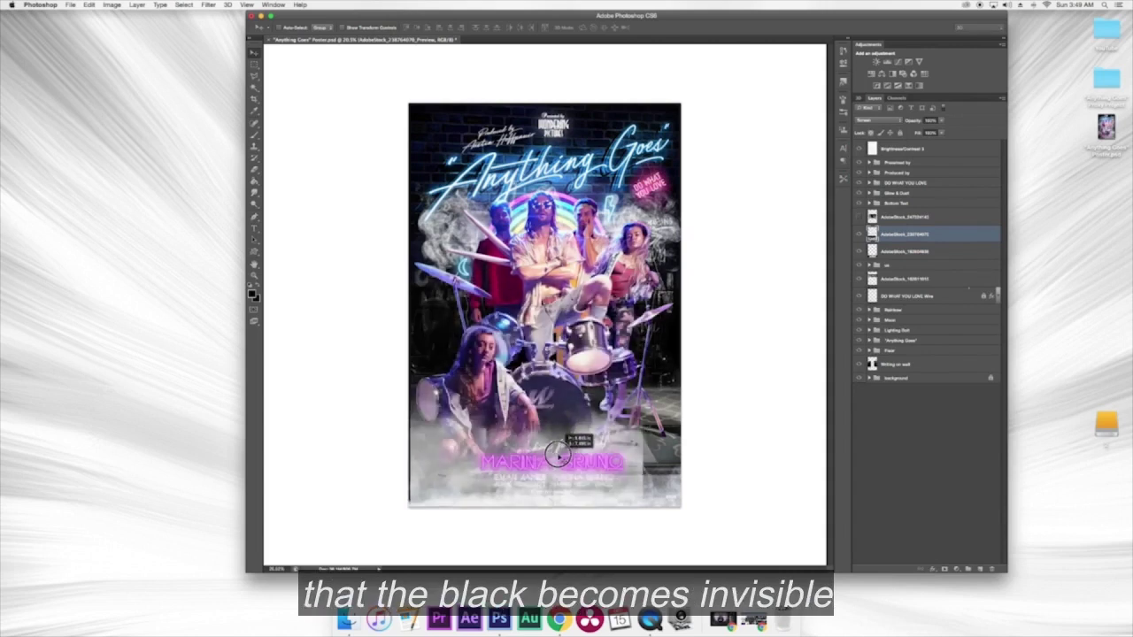
{"action": "key", "text": "ctrl+t"}
{"action": "left_click_drag", "start_coordinate": [655, 376], "coordinate": [754, 221]}
{"action": "key", "text": "Return"}
- Move the third smoke layer into the "us" group, directly beneath the front actress's layer
{"action": "left_click", "coordinate": [870, 265]}
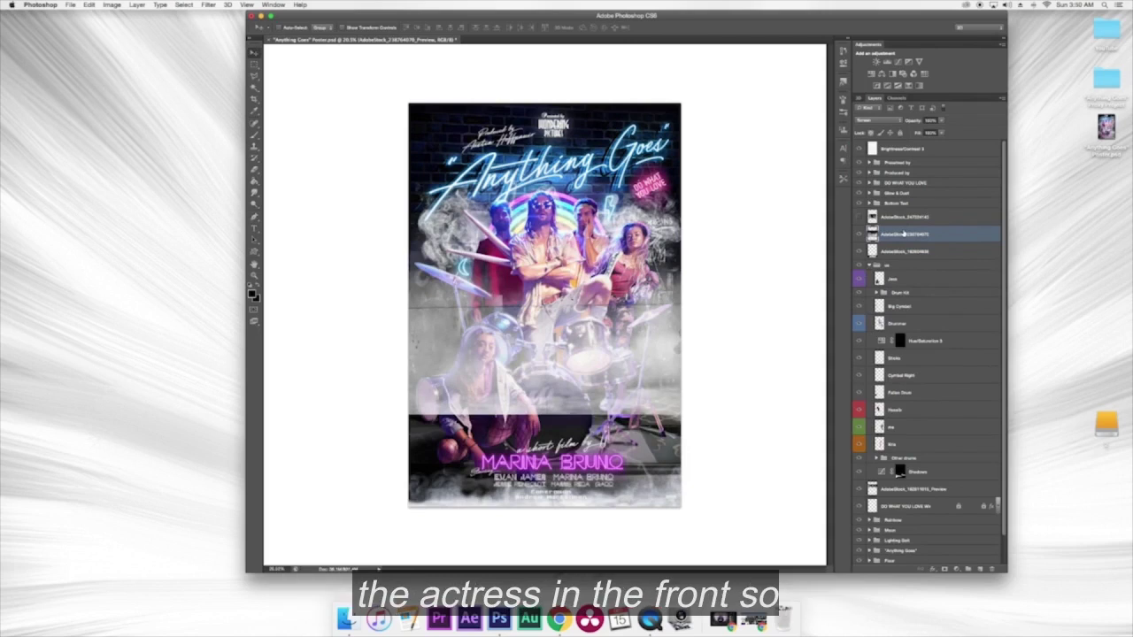
{"action": "left_click_drag", "start_coordinate": [896, 281], "coordinate": [924, 280]}
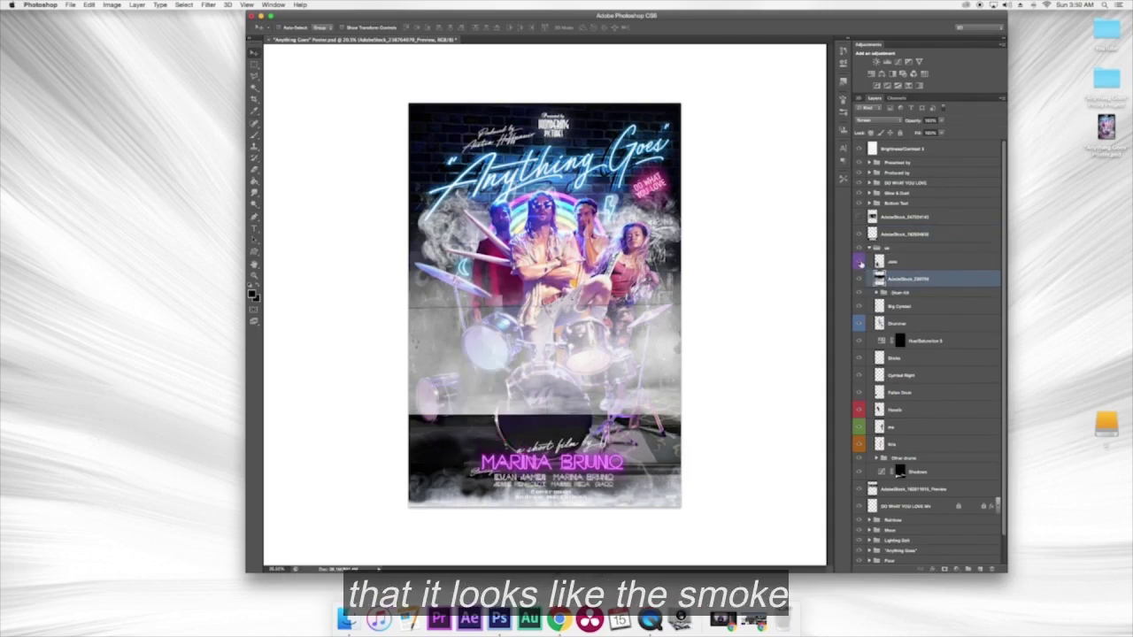
{"action": "left_click", "coordinate": [255, 206]}
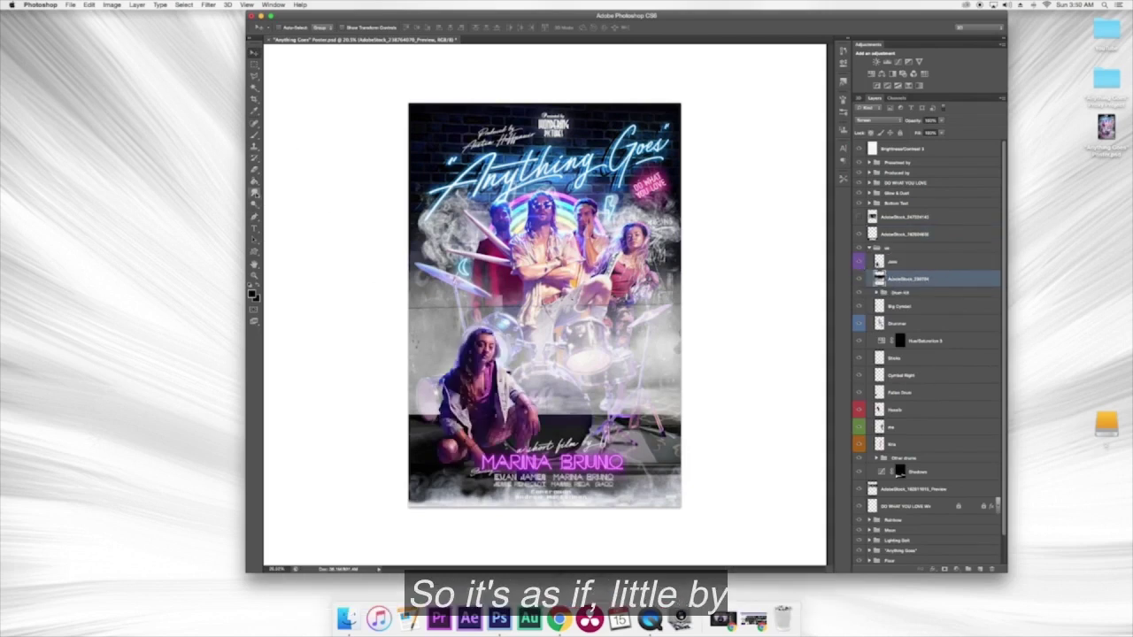
{"action": "left_click", "coordinate": [283, 27]}
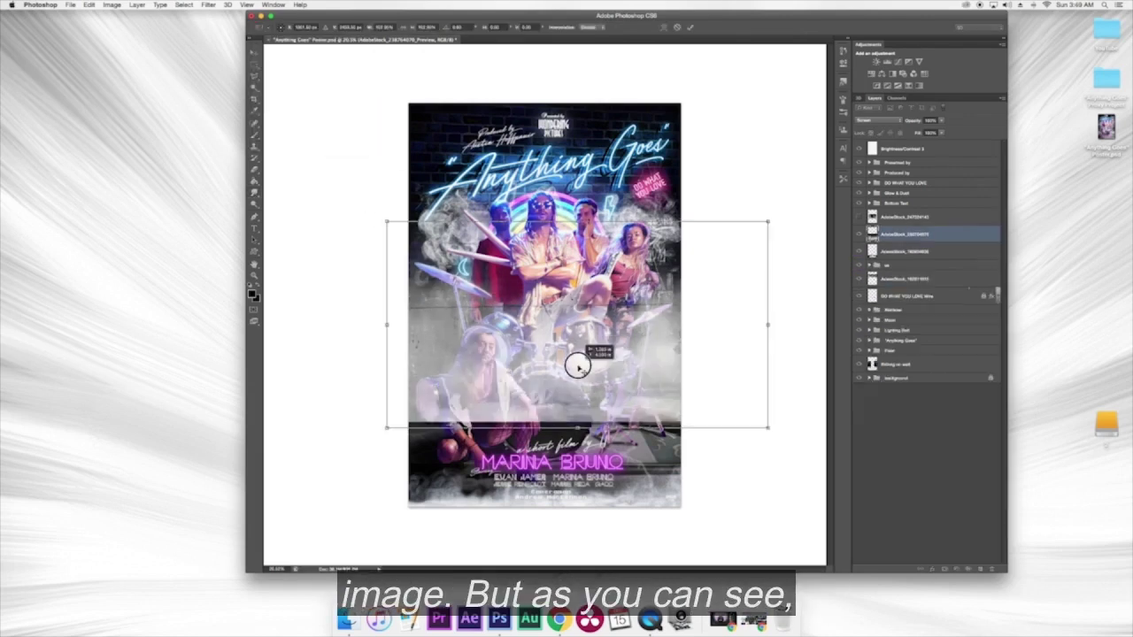
- Apply the enlarged smoke's position over the drums and stack it behind the front actress inside the "us" group
{"action": "mouse_move", "coordinate": [576, 361]}
{"action": "left_mouse_down"}
{"action": "mouse_move", "coordinate": [578, 316]}
{"action": "mouse_move", "coordinate": [575, 358]}
{"action": "left_mouse_up"}
{"action": "key", "text": "Return"}
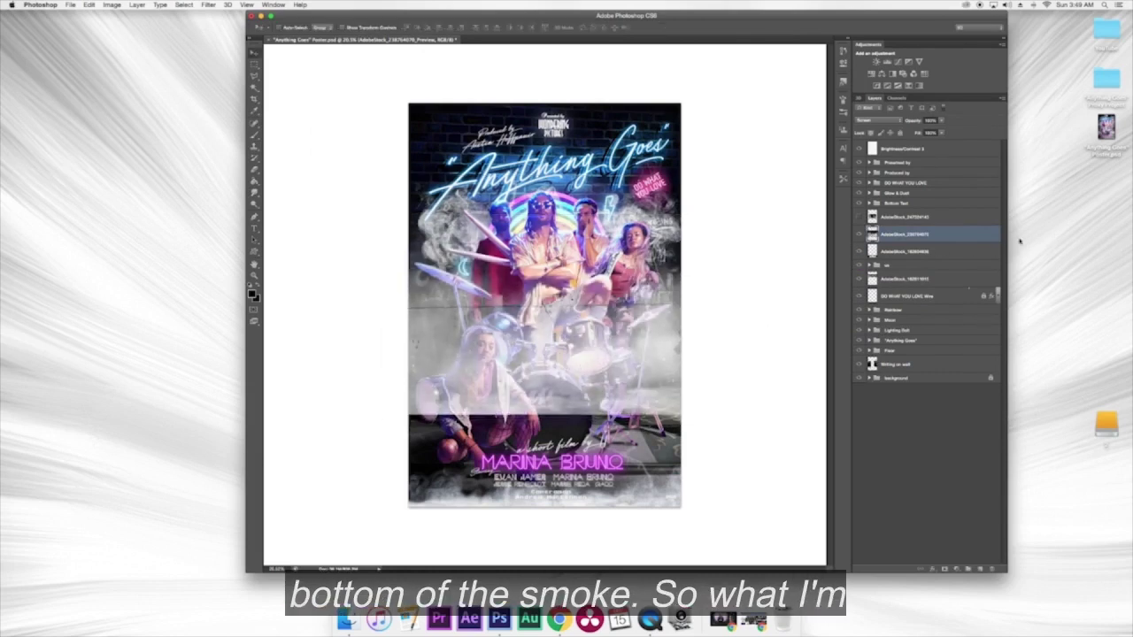
{"action": "left_click", "coordinate": [869, 265]}
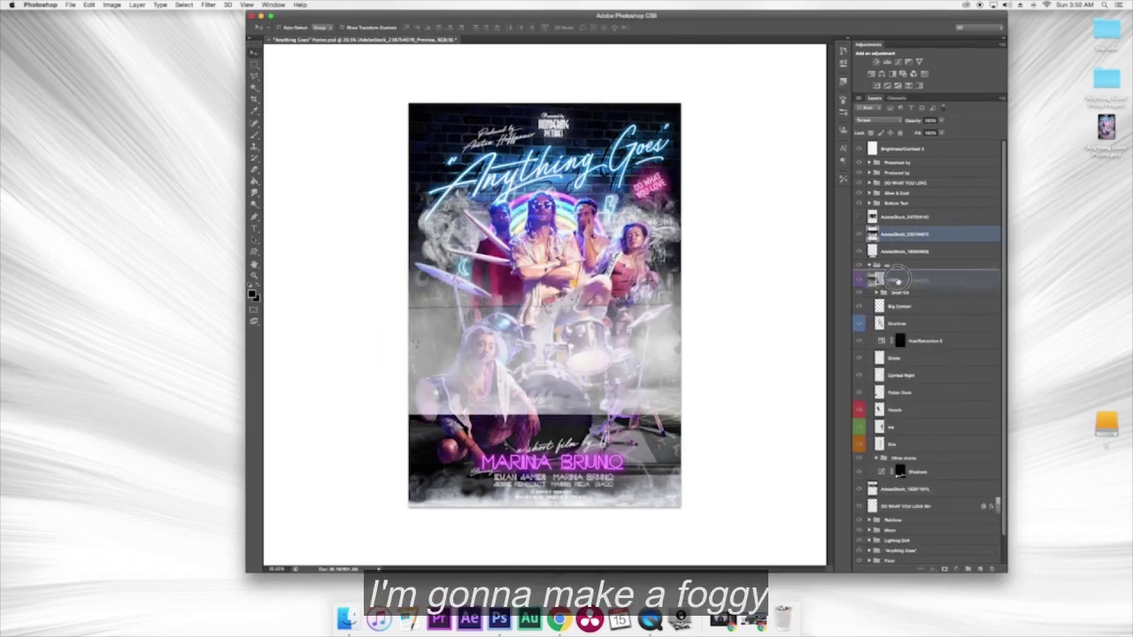
{"action": "key", "text": "ctrl+bracketleft"}
{"action": "key", "text": "ctrl+bracketleft"}
- Soften the smoke's hard bottom edge around the drums with a reduced-opacity Eraser and undo the last stroke
{"action": "left_click_drag", "start_coordinate": [360, 29], "coordinate": [362, 29]}
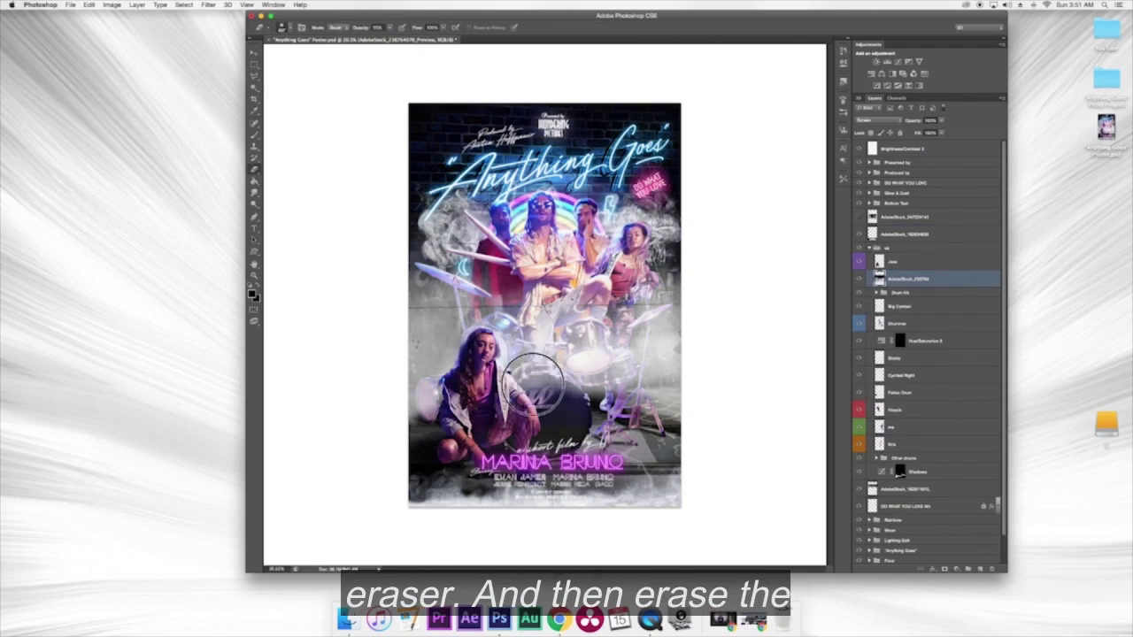
{"action": "left_click", "coordinate": [842, 51]}
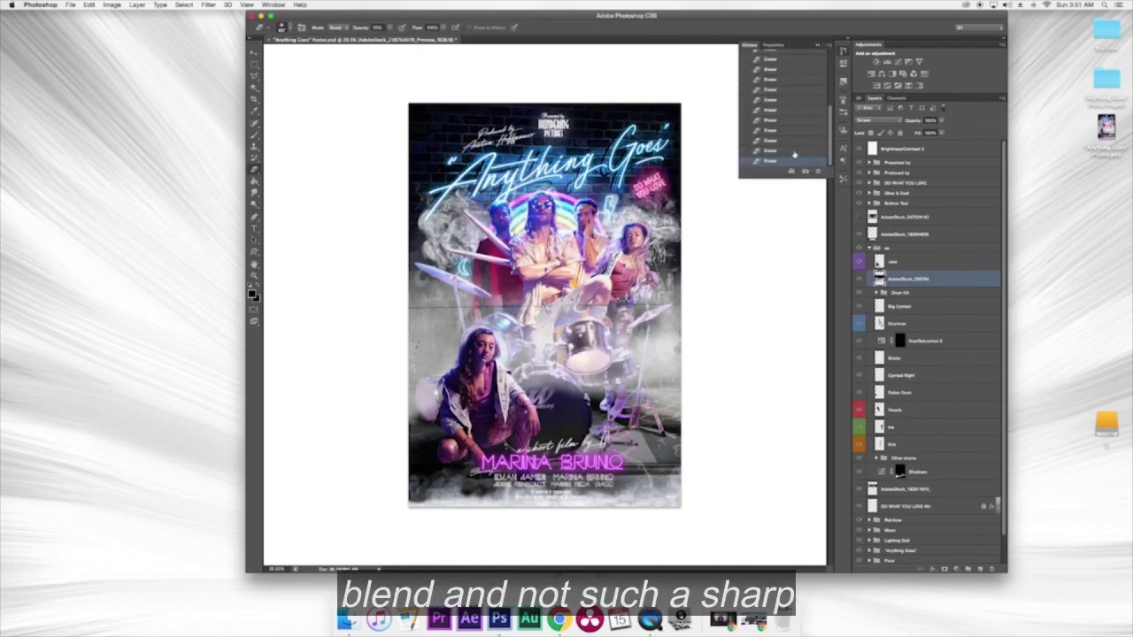
{"action": "key", "text": "super+z"}
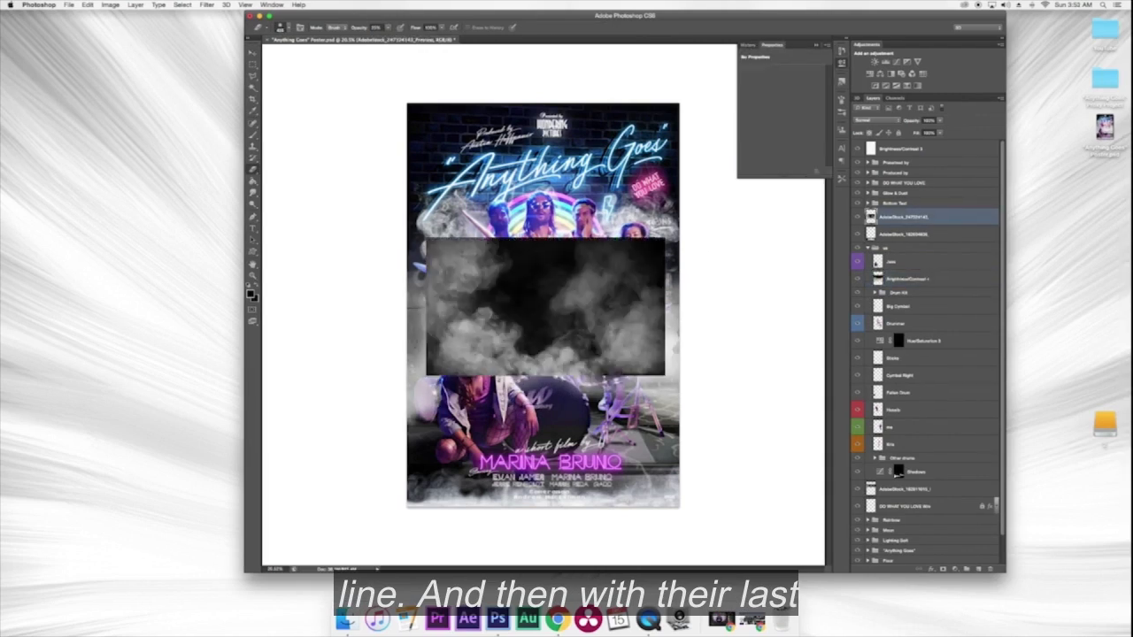
- Set the top smoke layer's blend mode to Screen and enlarge it to cover the poster from the title down
{"action": "left_click", "coordinate": [876, 119]}
{"action": "left_click", "coordinate": [876, 177]}
{"action": "key", "text": "ctrl+t"}
{"action": "left_click_drag", "start_coordinate": [664, 376], "coordinate": [811, 506]}
{"action": "left_click_drag", "start_coordinate": [362, 245], "coordinate": [306, 197]}
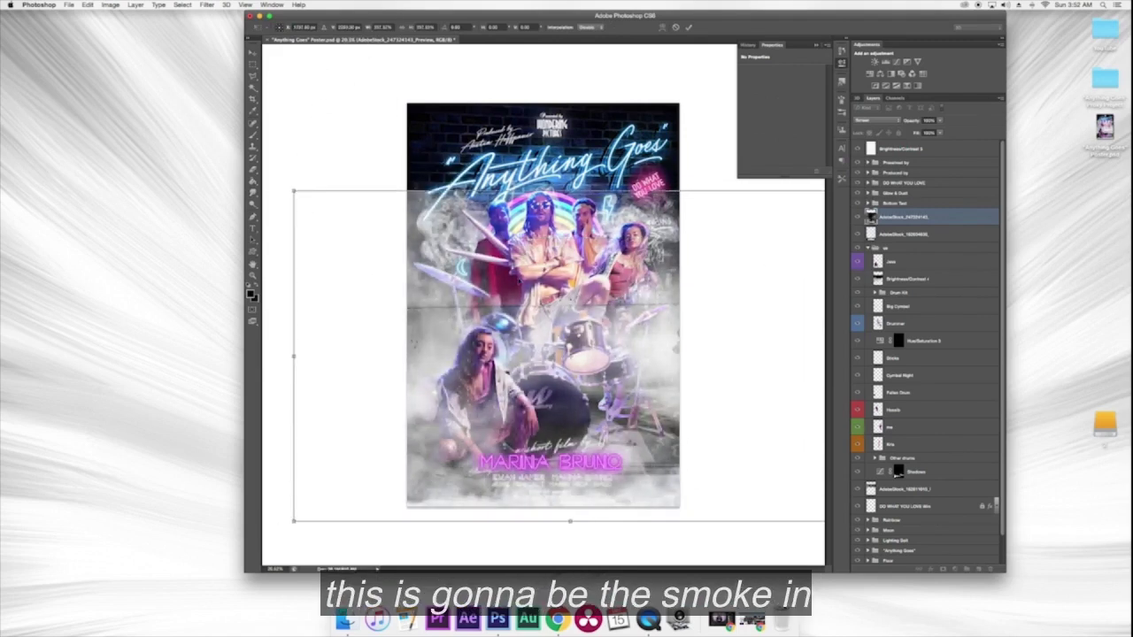
{"action": "key", "text": "Return"}
- Merge a Brightness/Contrast adjustment into the top smoke layer and set the merged layer's blend mode to Screen
{"action": "left_click", "coordinate": [876, 119]}
{"action": "left_click", "coordinate": [943, 209]}
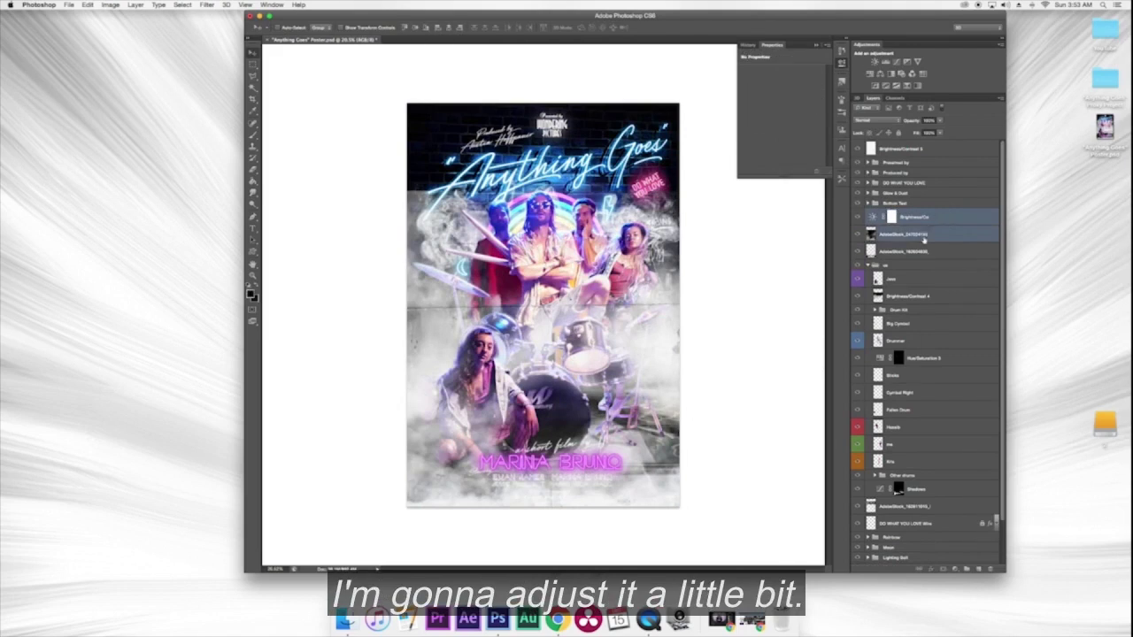
{"action": "key", "text": "b"}
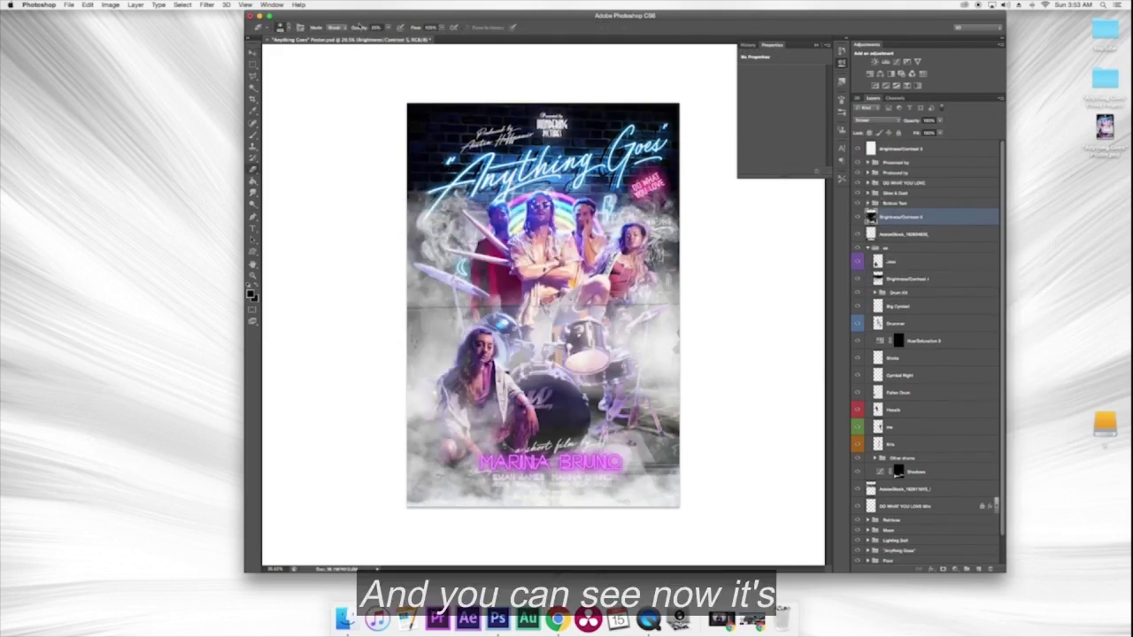
- Duplicate the merged smoke layer behind the characters, directly above the Other drums group, and move the copy up over the title
{"action": "left_click_drag", "start_coordinate": [907, 216], "coordinate": [894, 457]}
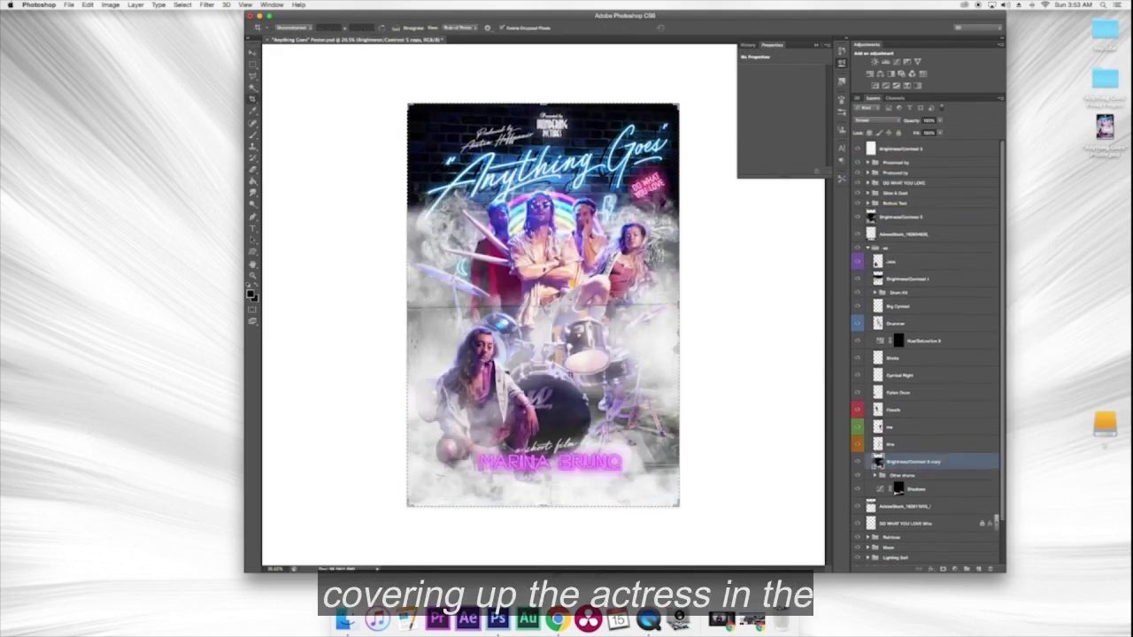
{"action": "scroll", "coordinate": [925, 398], "scroll_direction": "down", "scroll_amount": 1}
{"action": "key", "text": "c"}
{"action": "key", "text": "v"}
{"action": "left_click_drag", "start_coordinate": [602, 349], "coordinate": [610, 356]}
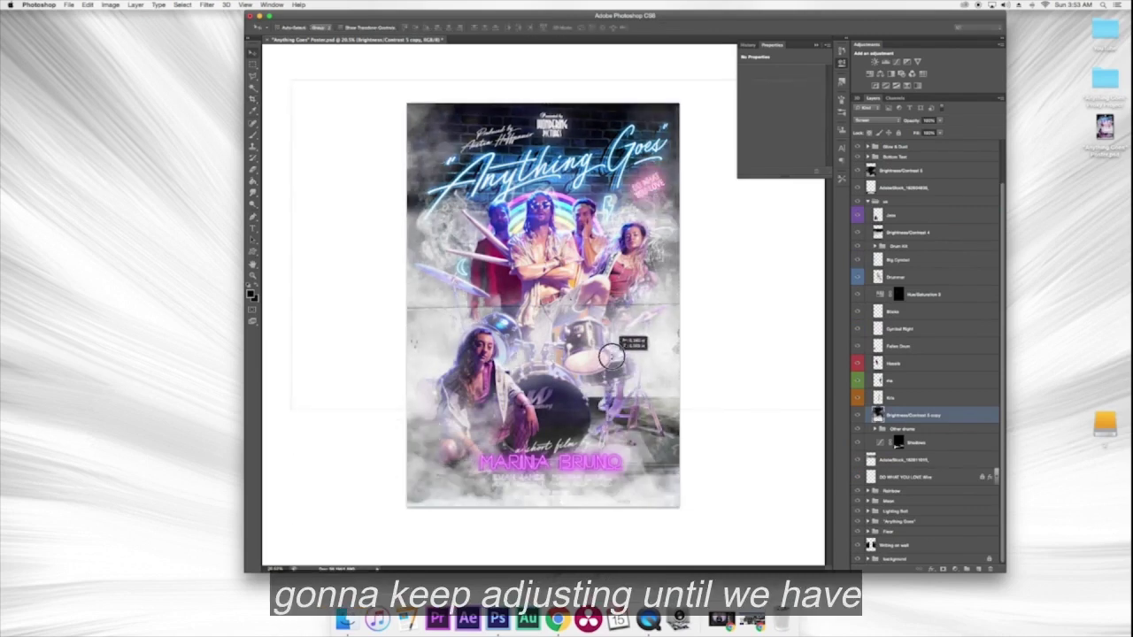
- Move the smoke copy behind the lightning bolt, directly above the "Anything Goes" group, and select the top smoke layer for erasing
{"action": "left_click_drag", "start_coordinate": [941, 541], "coordinate": [936, 523]}
{"action": "key", "text": "b"}
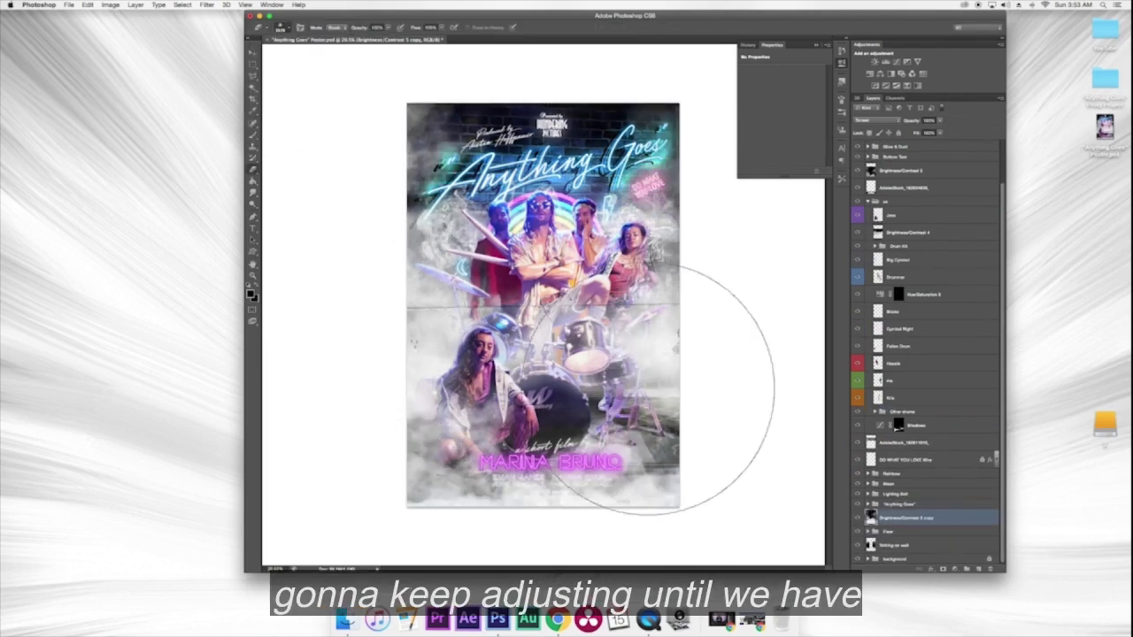
{"action": "left_click", "coordinate": [289, 30]}
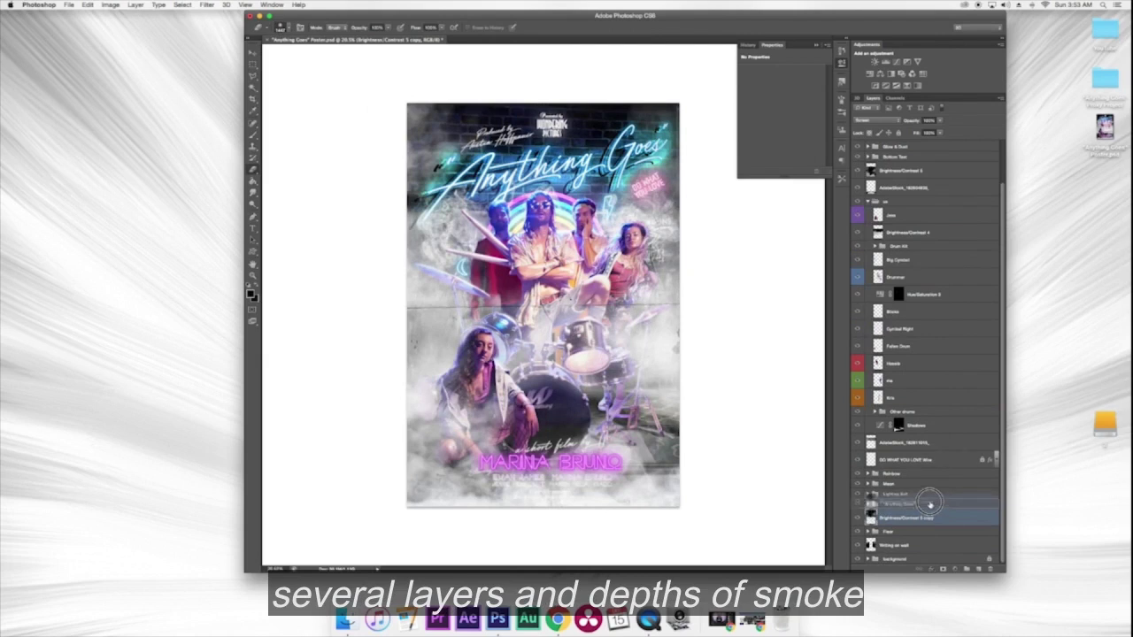
{"action": "left_click_drag", "start_coordinate": [930, 505], "coordinate": [930, 522]}
{"action": "left_click", "coordinate": [903, 188]}
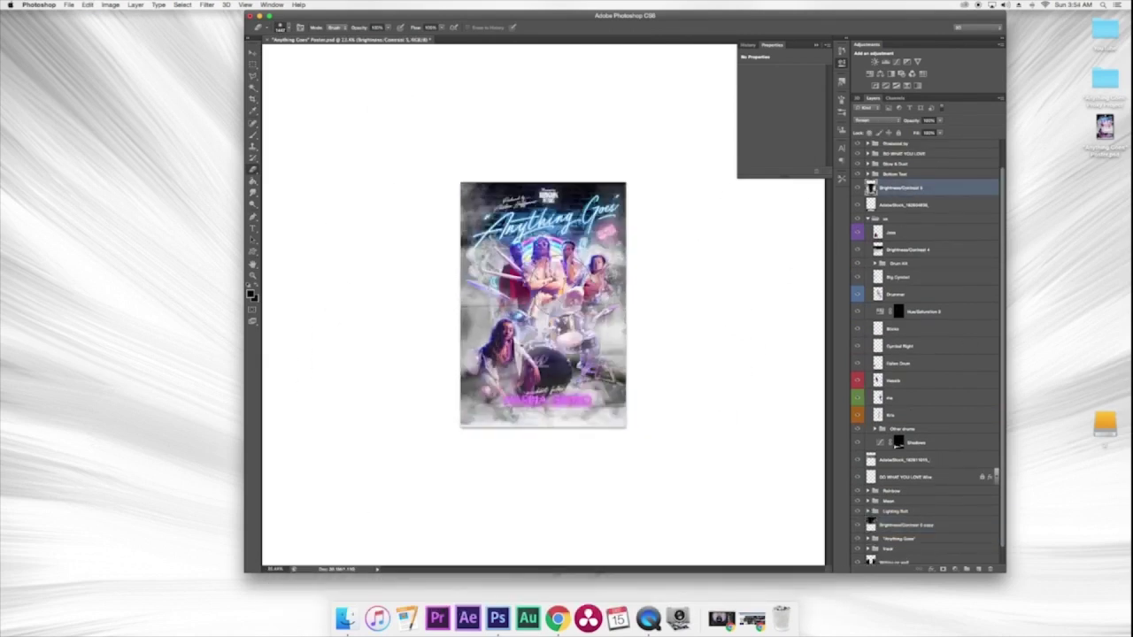
- Hide the smoke layers to compare the poster without them, and revert the last Eraser stroke on the top smoke layer
{"action": "left_click", "coordinate": [858, 280]}
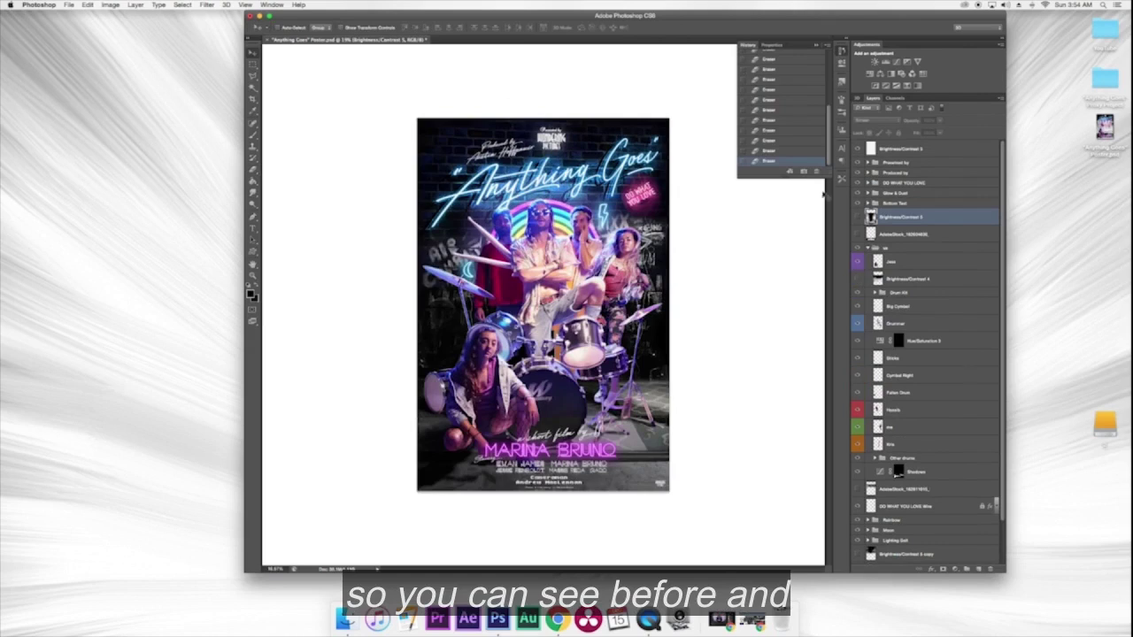
{"action": "left_click", "coordinate": [776, 153]}
{"action": "left_click", "coordinate": [774, 162]}
{"action": "left_click", "coordinate": [775, 152]}
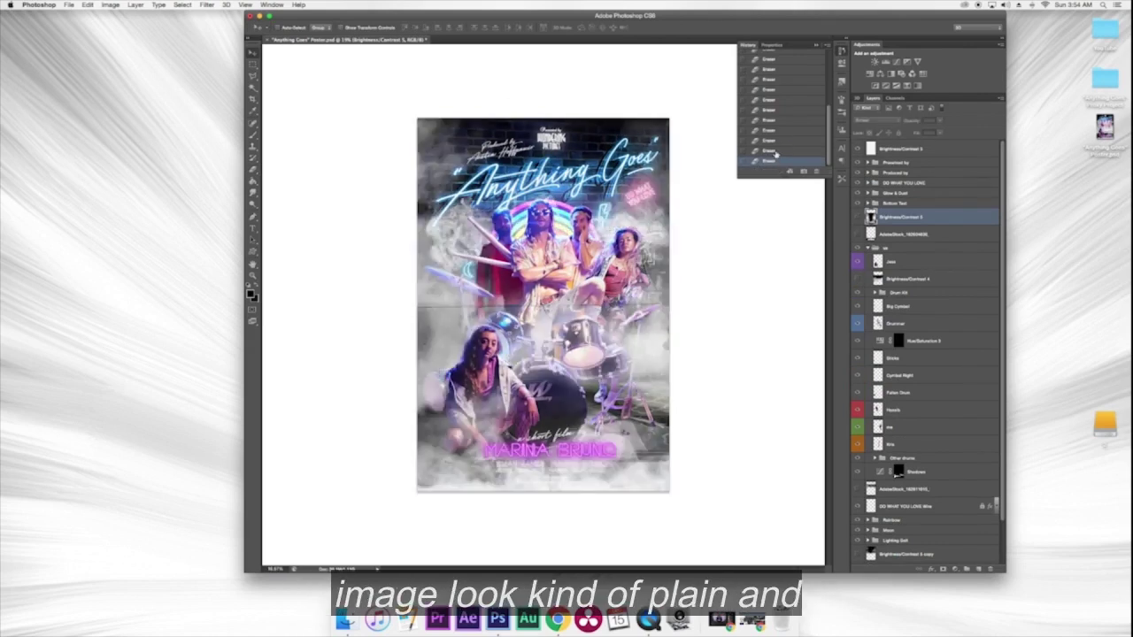
- Collapse the characters' layer group and toggle the top smoke layer's visibility to compare its effect on the poster
{"action": "left_click", "coordinate": [867, 250]}
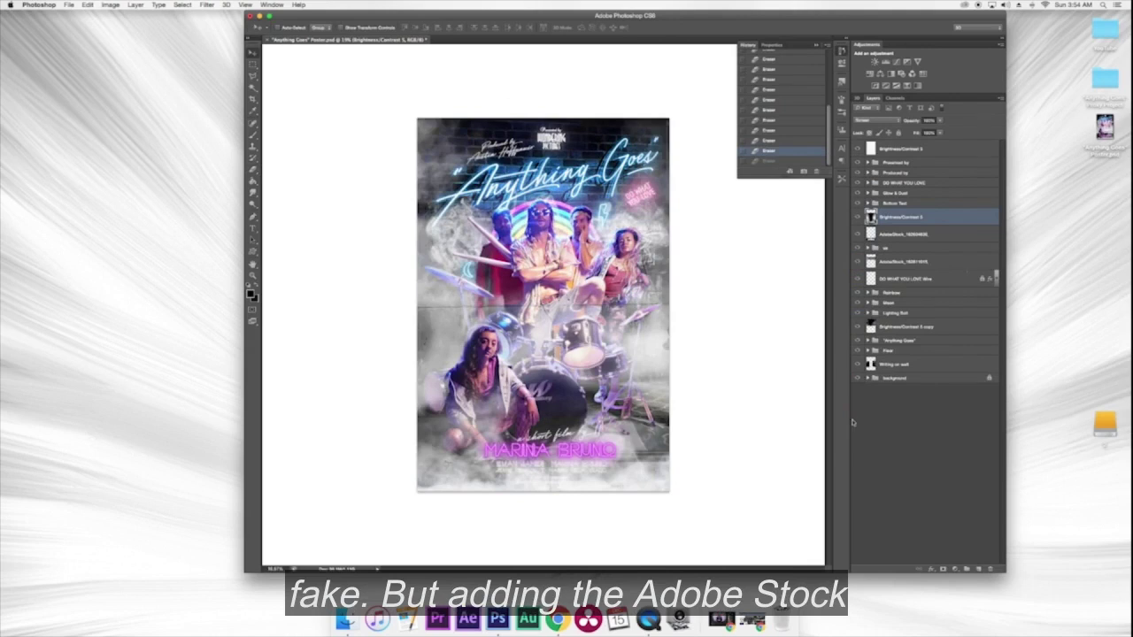
{"action": "left_click", "coordinate": [857, 217]}
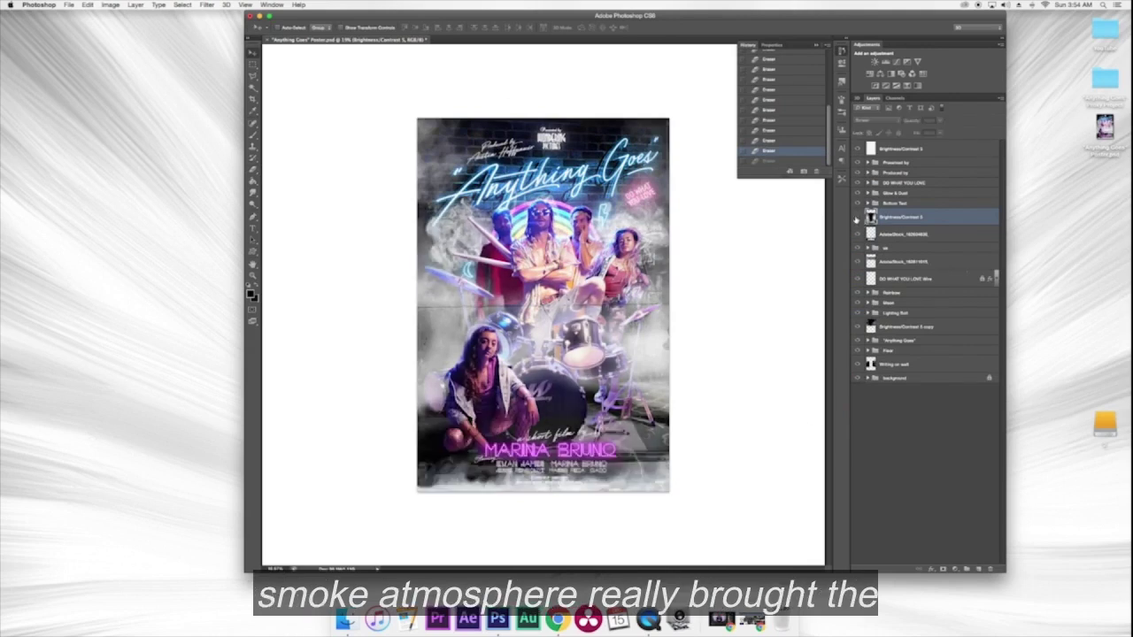
{"action": "left_click", "coordinate": [856, 217]}
- Try a lower opacity on the top smoke layer and undo the change
{"action": "left_click_drag", "start_coordinate": [918, 122], "coordinate": [909, 123]}
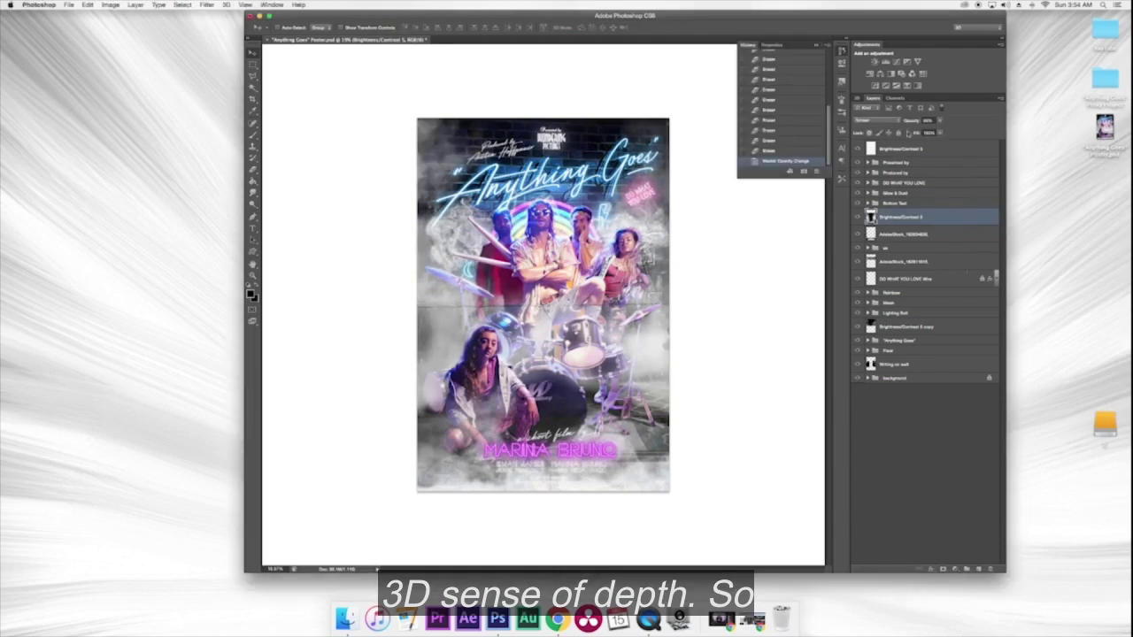
{"action": "key", "text": "ctrl+z"}
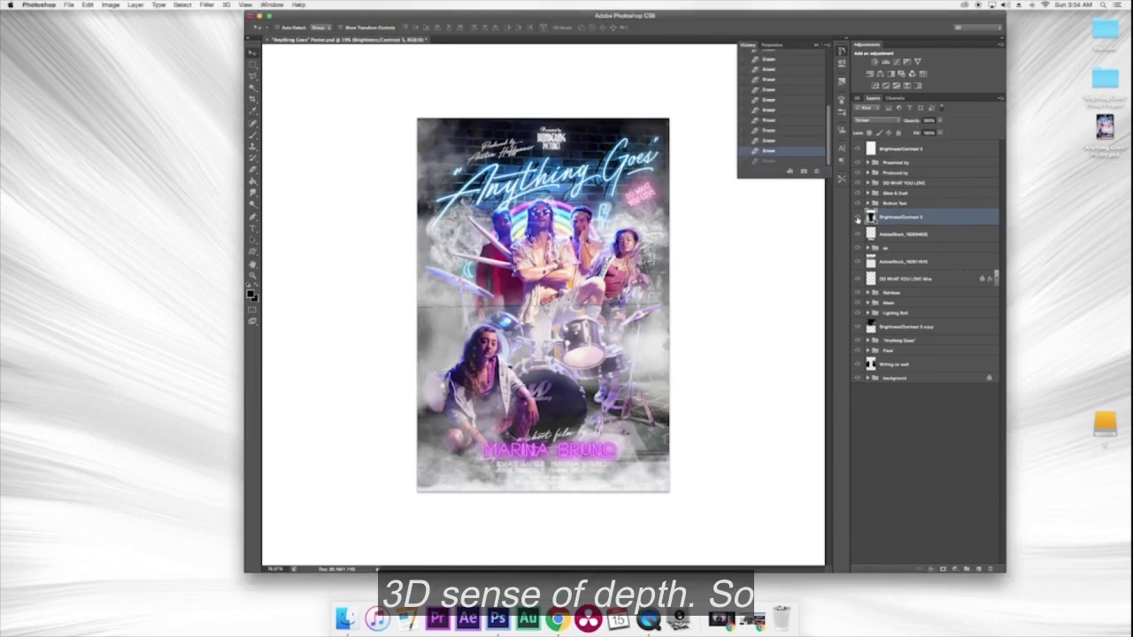